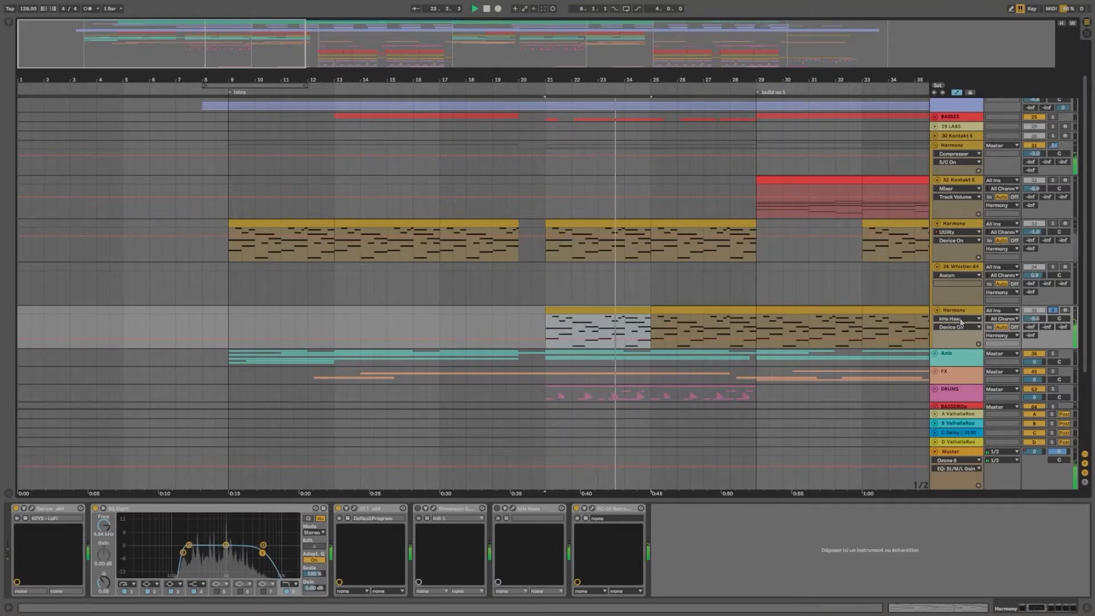
Step: Solo and play the two Reese tracks in the BASSES group one after the other from bar 13
{"action": "key", "text": "space"}
{"action": "key", "text": "space"}
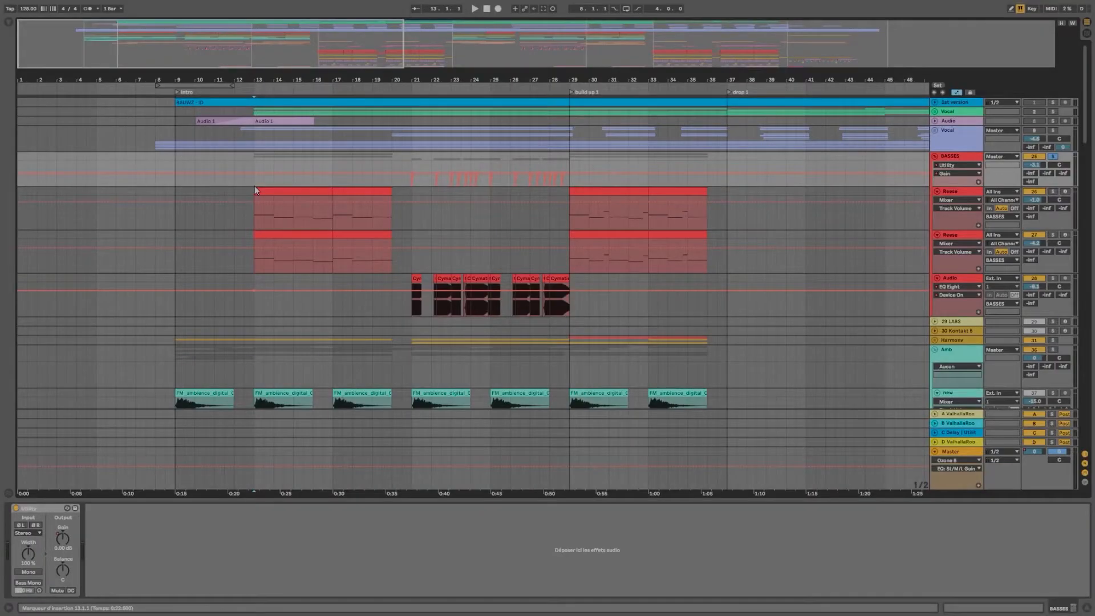
{"action": "left_click", "coordinate": [255, 190]}
{"action": "key", "text": "space"}
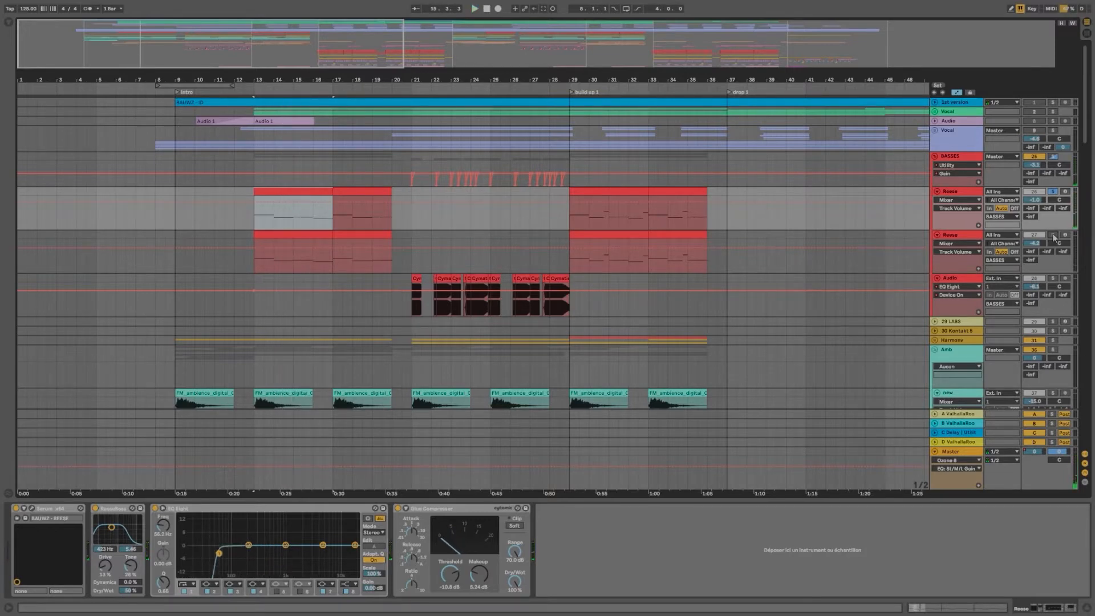
{"action": "left_click", "coordinate": [310, 236]}
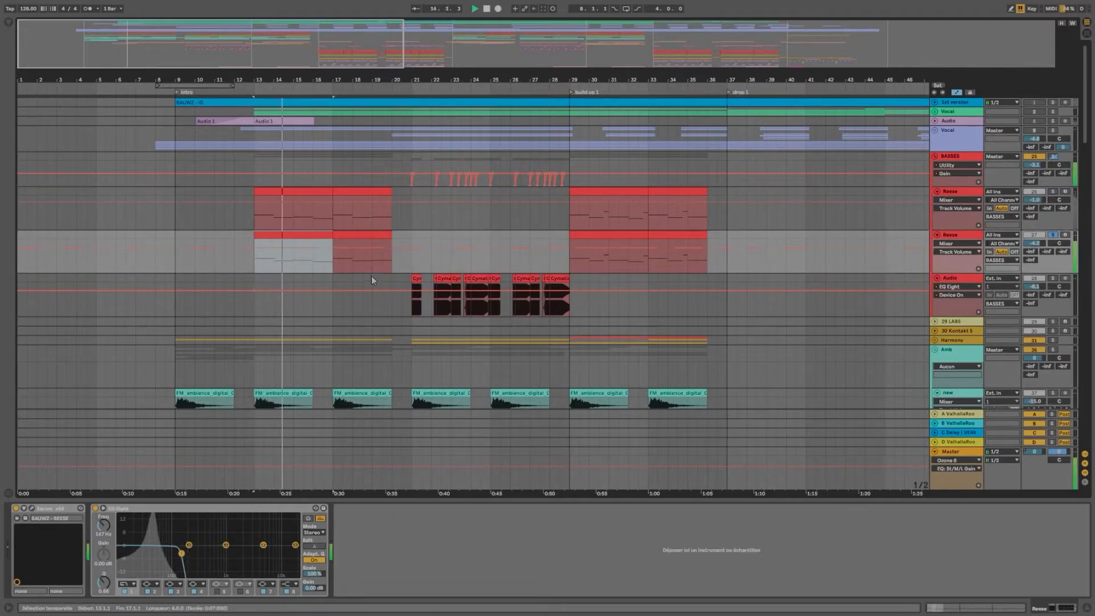
{"action": "left_click", "coordinate": [1052, 235]}
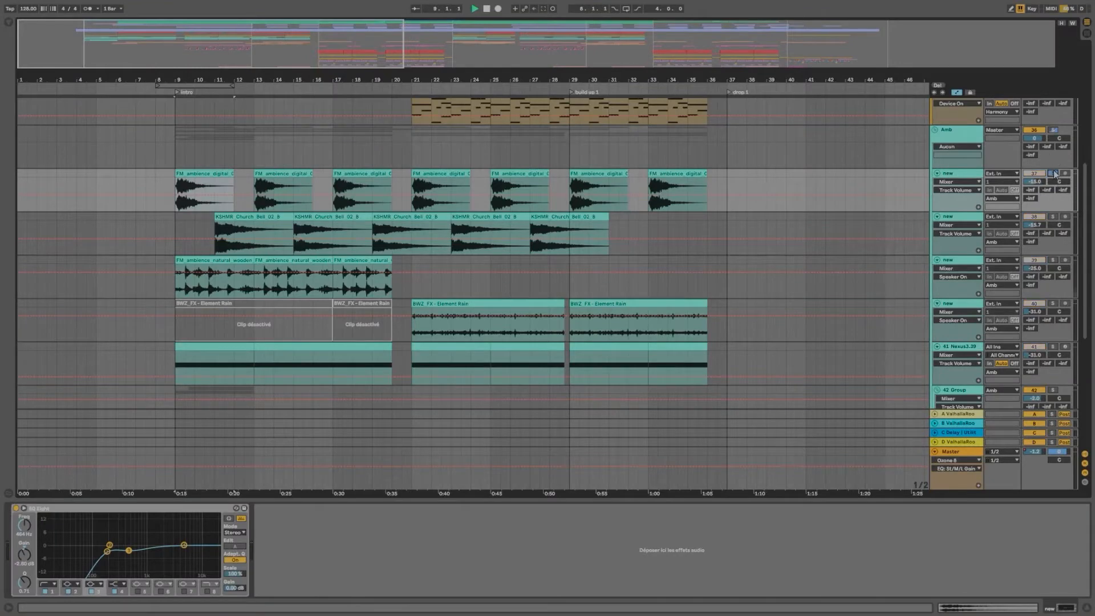
Step: Solo the KSHMR Church Bell track in the Amb group and play it from bar 11
{"action": "left_click", "coordinate": [1052, 217]}
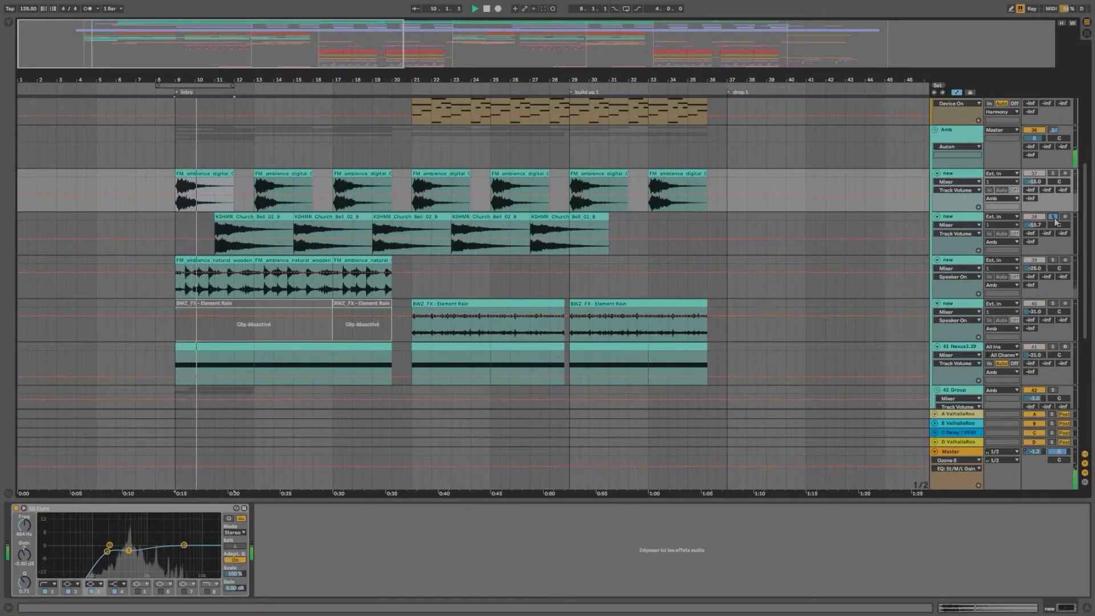
{"action": "left_click", "coordinate": [268, 227]}
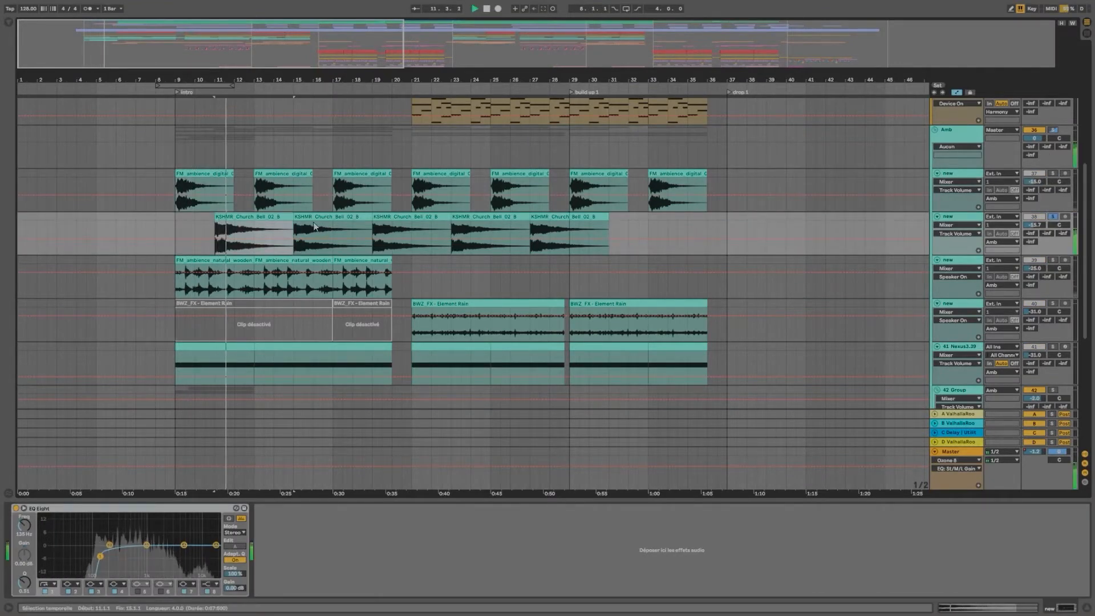
{"action": "key", "text": "space"}
Step: Solo the natural wooden ambience track and play it from bar 9
{"action": "key", "text": "Down"}
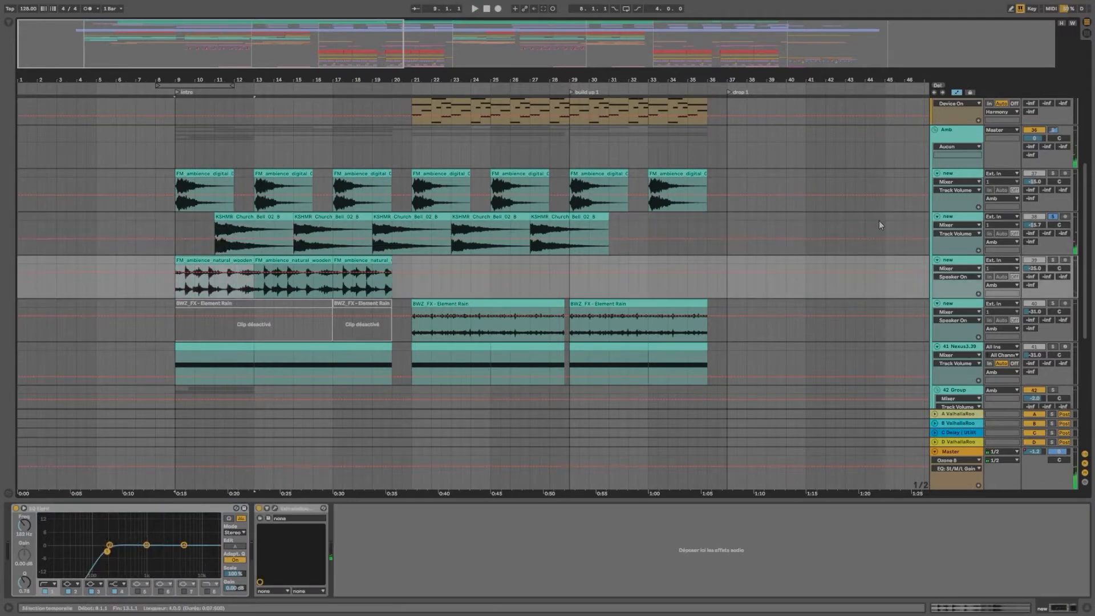
{"action": "key", "text": "space"}
{"action": "scroll", "coordinate": [873, 217], "scroll_direction": "down", "scroll_amount": 2}
{"action": "scroll", "coordinate": [866, 204], "scroll_direction": "up", "scroll_amount": 3}
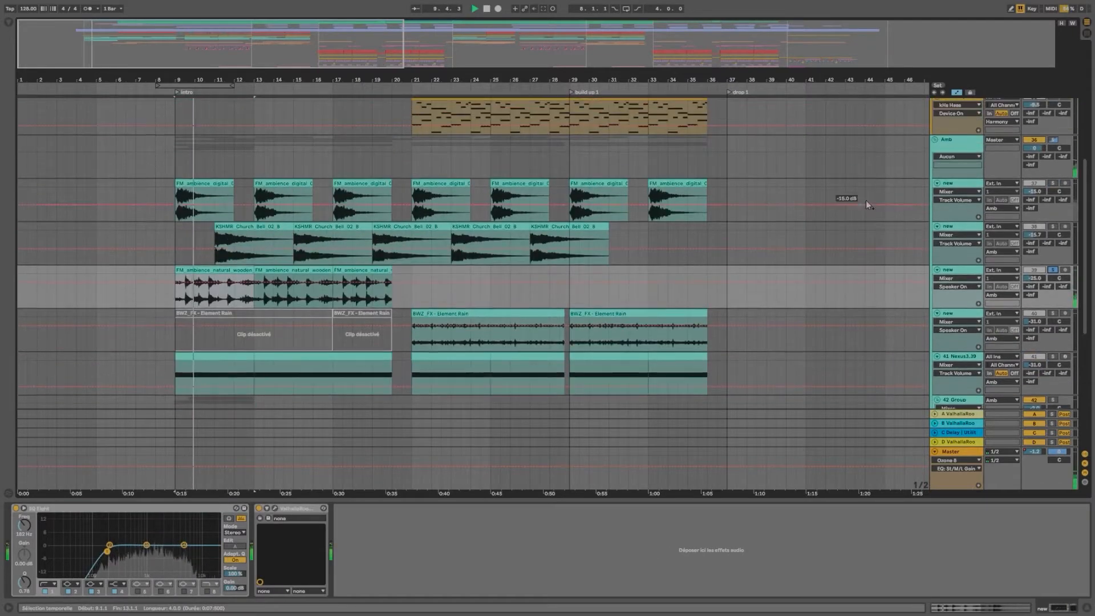
{"action": "scroll", "coordinate": [865, 203], "scroll_direction": "down", "scroll_amount": 5}
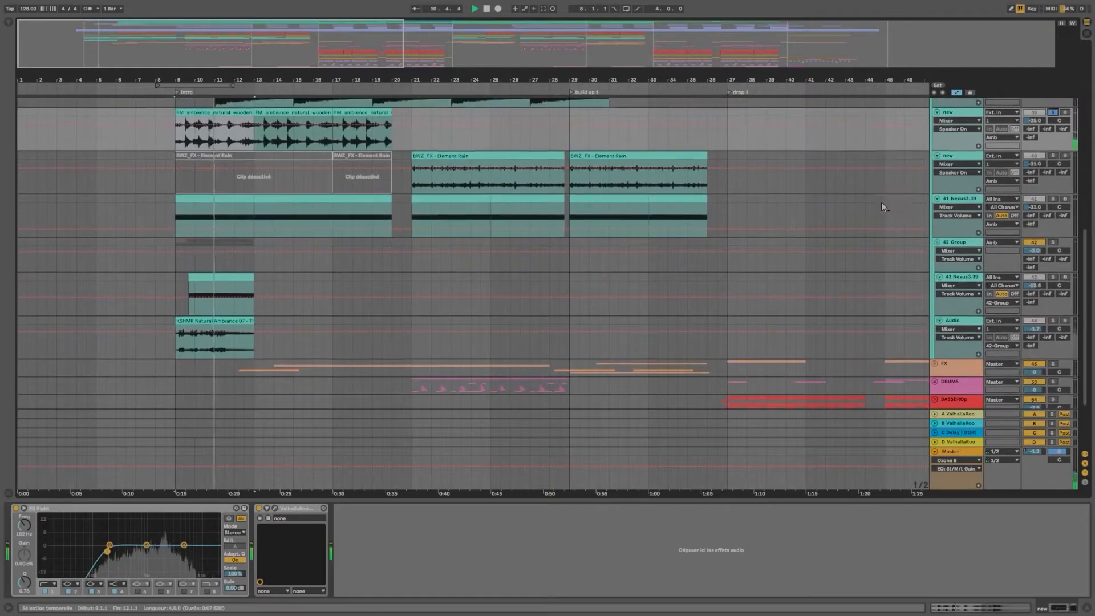
{"action": "scroll", "coordinate": [882, 206], "scroll_direction": "up", "scroll_amount": 5}
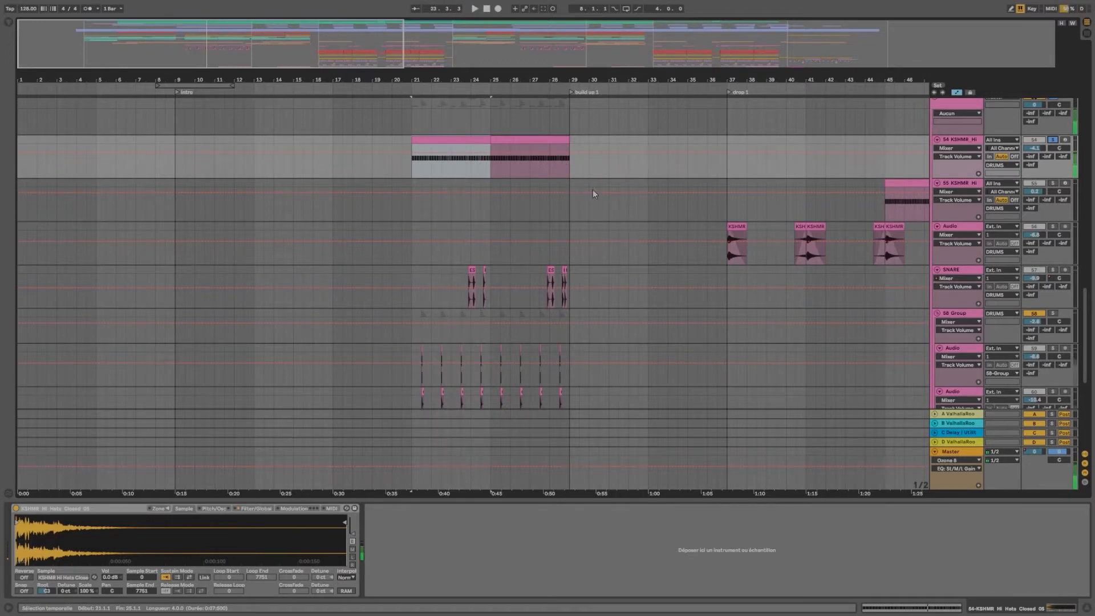
Step: Solo the KICK track in the DRUMS group and play it from bar 21
{"action": "scroll", "coordinate": [1033, 301], "scroll_direction": "down", "scroll_amount": 5}
{"action": "left_click", "coordinate": [1033, 301]}
{"action": "key", "text": "space"}
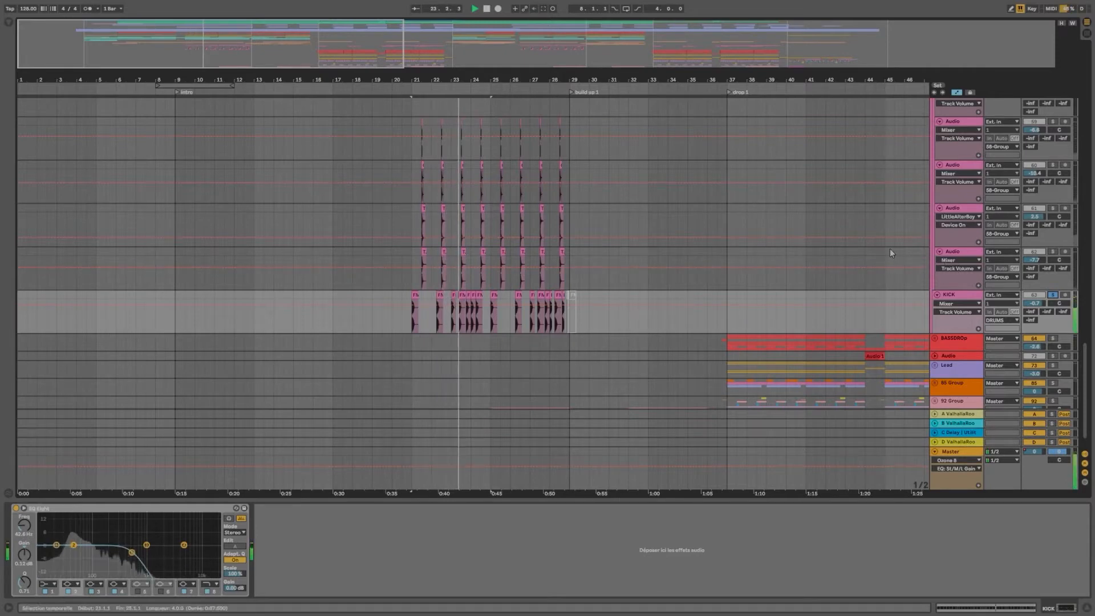
Step: Solo the whole DRUMS group and play it from bar 21, reviewing its tracks
{"action": "scroll", "coordinate": [983, 170], "scroll_direction": "up", "scroll_amount": 2}
{"action": "scroll", "coordinate": [983, 170], "scroll_direction": "up", "scroll_amount": 5}
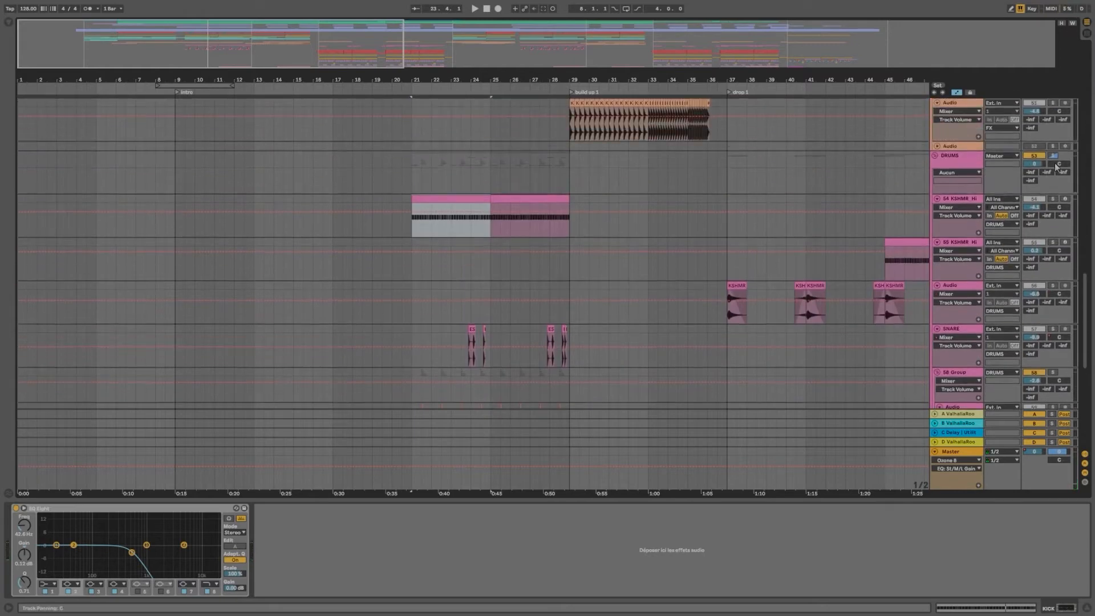
{"action": "left_click", "coordinate": [1055, 158]}
{"action": "key", "text": "space"}
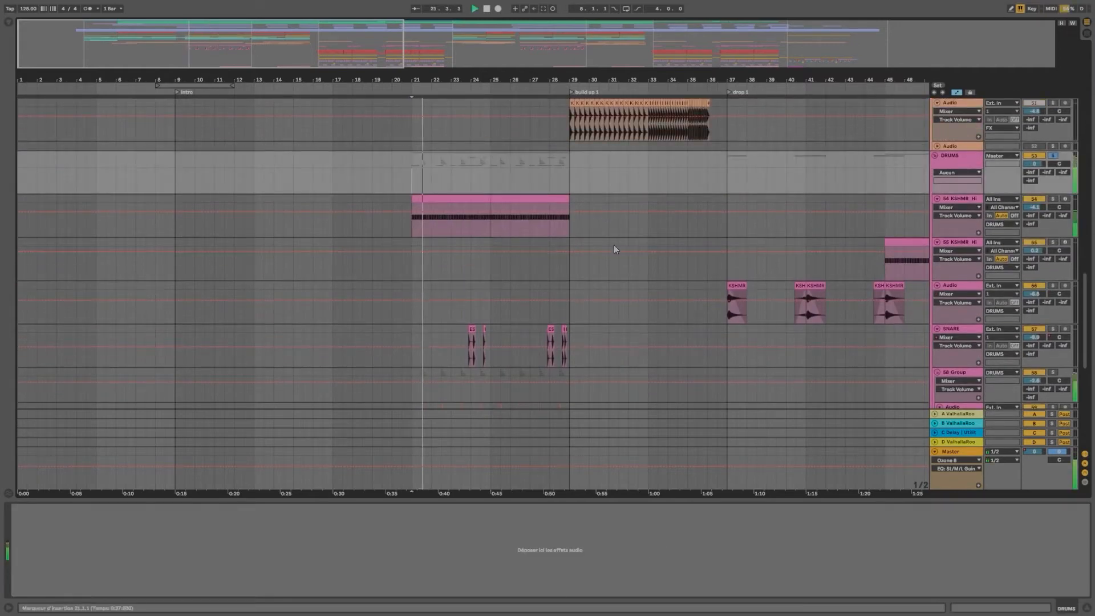
{"action": "scroll", "coordinate": [621, 246], "scroll_direction": "down", "scroll_amount": 3}
{"action": "scroll", "coordinate": [631, 247], "scroll_direction": "down", "scroll_amount": 3}
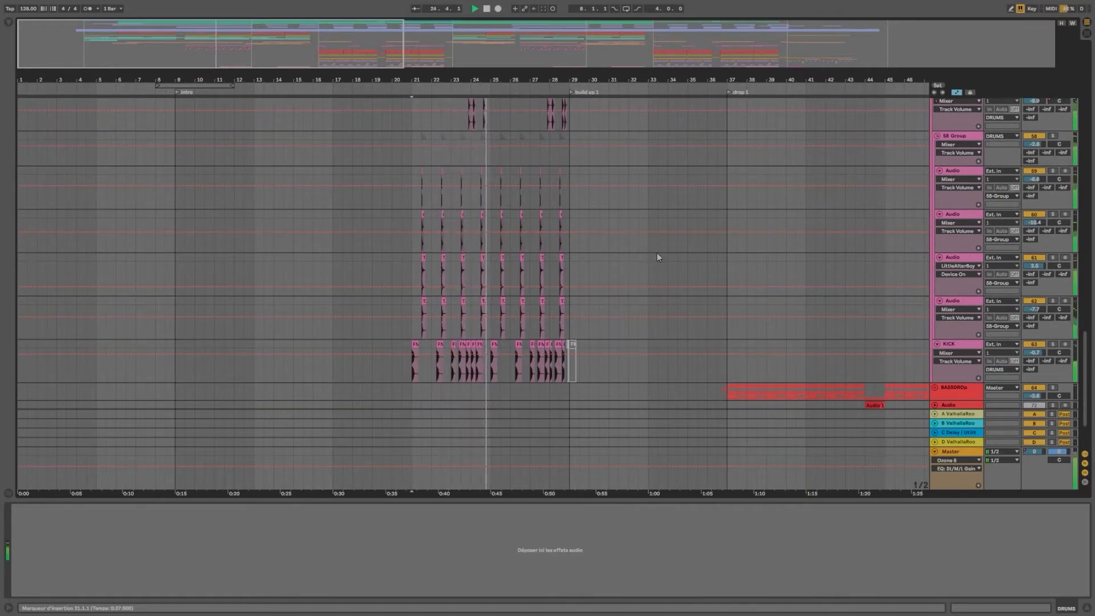
{"action": "scroll", "coordinate": [707, 255], "scroll_direction": "up", "scroll_amount": 2}
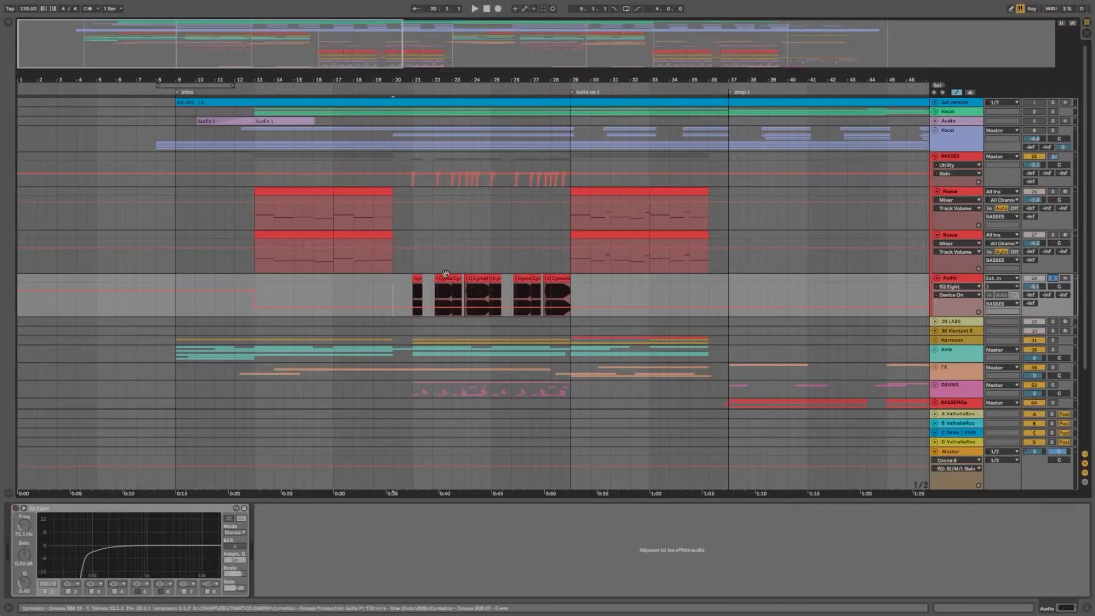
Step: Play the Cymatics bass audio track from bar 21, soloed together with the DRUMS and 92 groups
{"action": "left_click", "coordinate": [414, 269]}
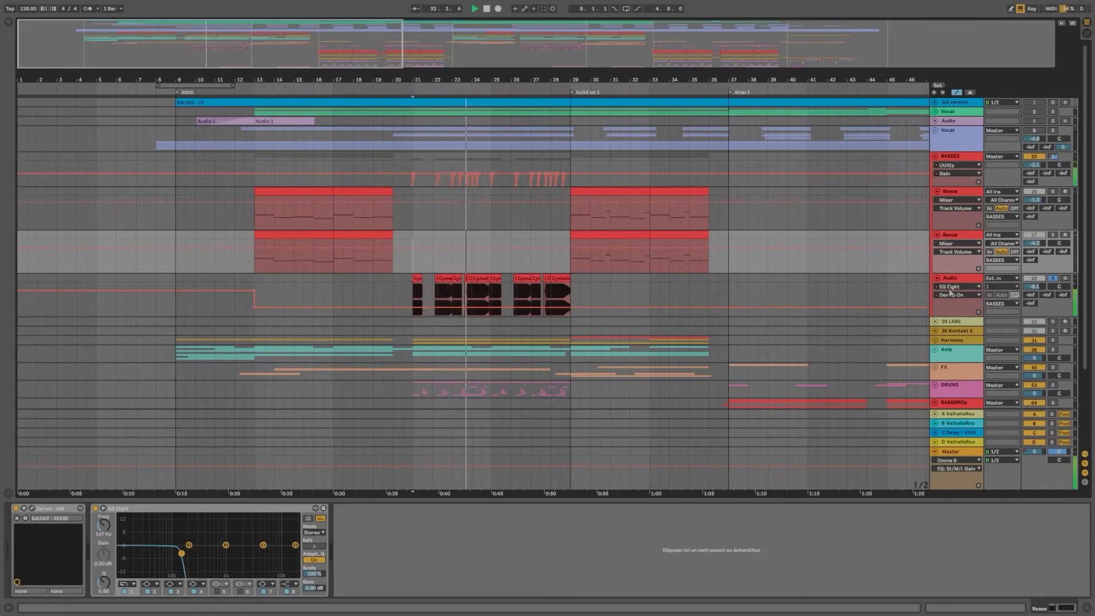
{"action": "key", "text": "space"}
{"action": "scroll", "coordinate": [951, 292], "scroll_direction": "down", "scroll_amount": 3}
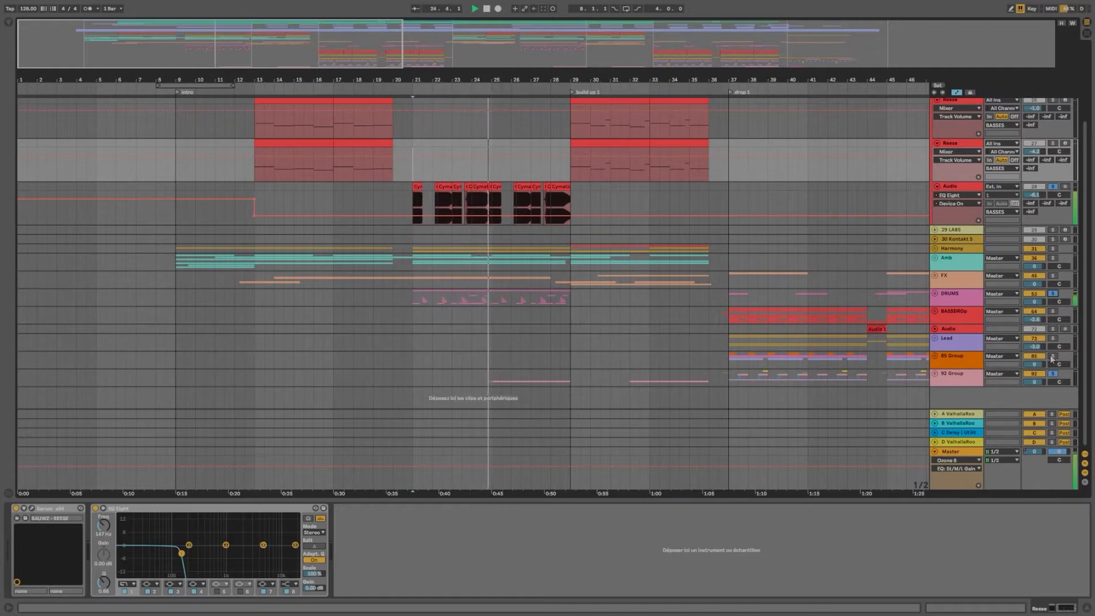
{"action": "key", "text": "space"}
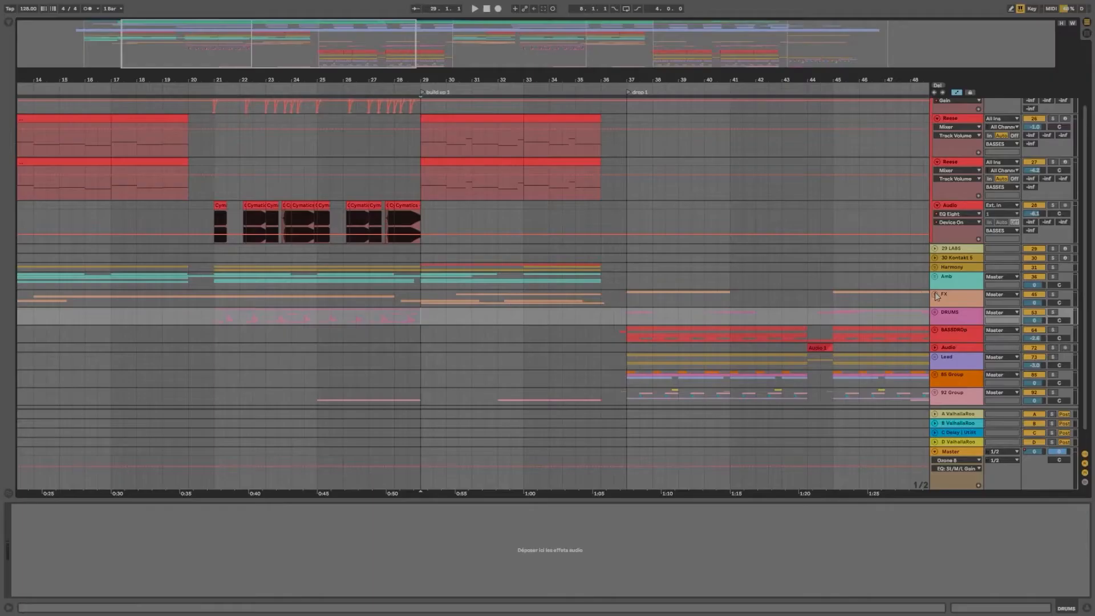
Step: Unfold the FX group and place the playback start at bar 29 on the build-up roll track
{"action": "left_click", "coordinate": [935, 294]}
{"action": "scroll", "coordinate": [638, 272], "scroll_direction": "down", "scroll_amount": 10}
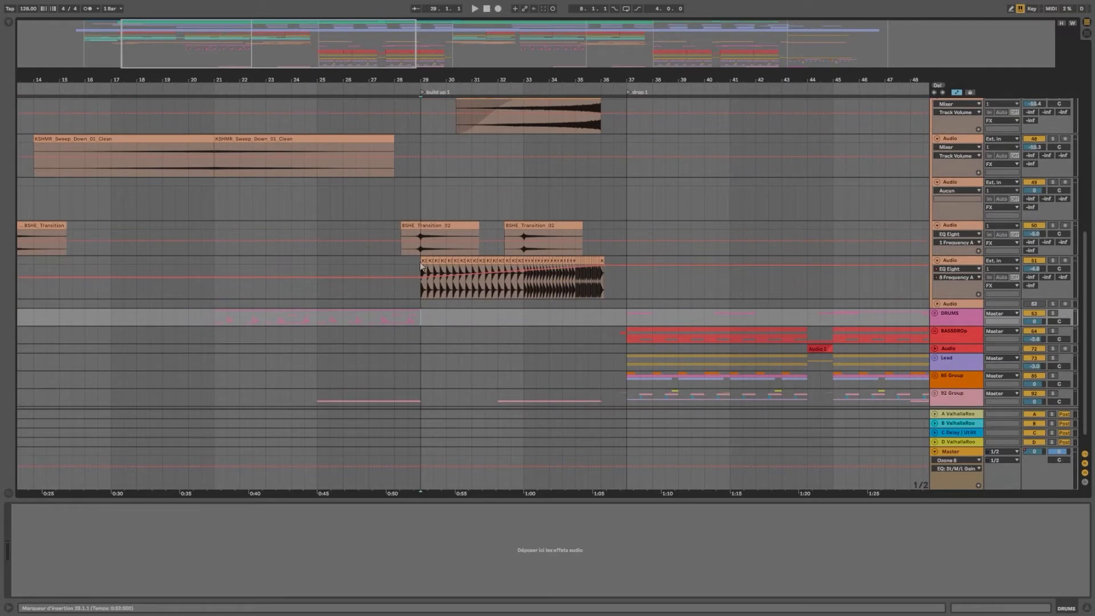
{"action": "left_click", "coordinate": [415, 269]}
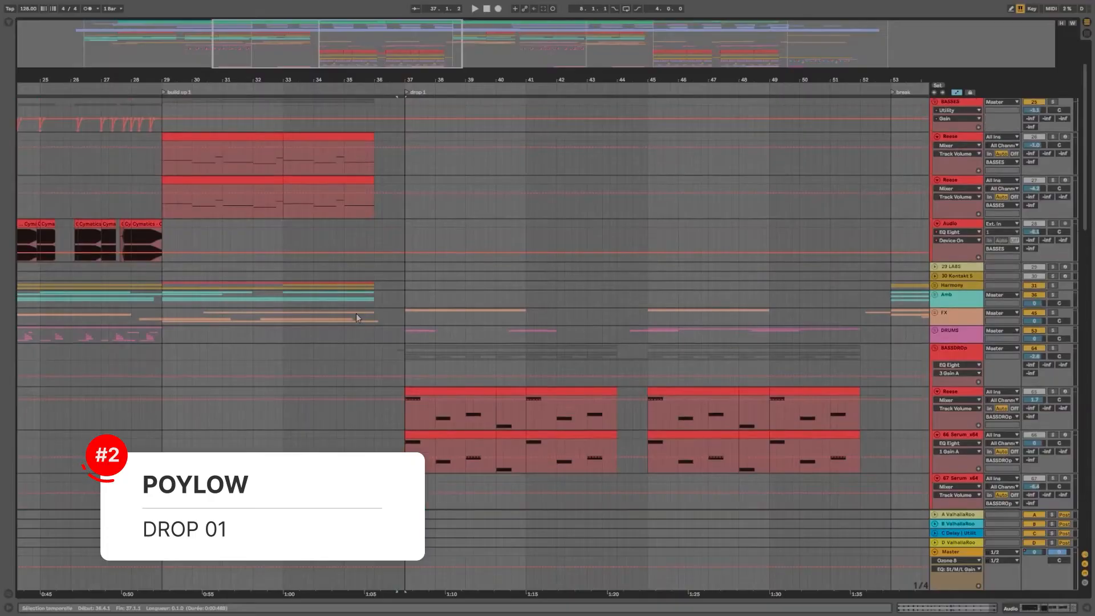
Step: Solo the BASSDROp group and play it from the start of drop 1 at bar 37
{"action": "scroll", "coordinate": [357, 314], "scroll_direction": "down", "scroll_amount": 5}
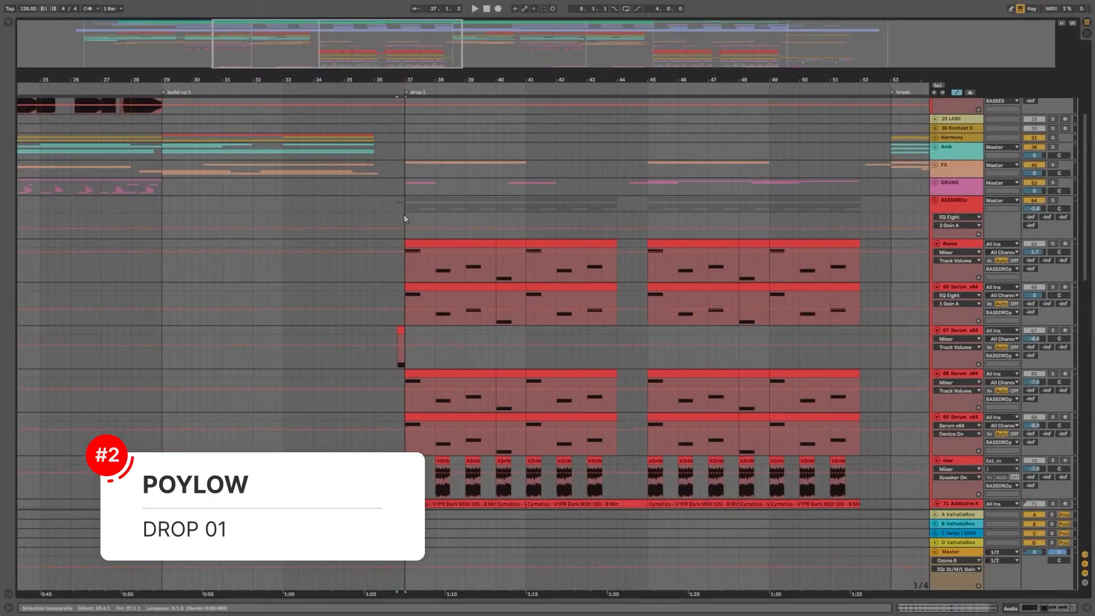
{"action": "left_click", "coordinate": [991, 210]}
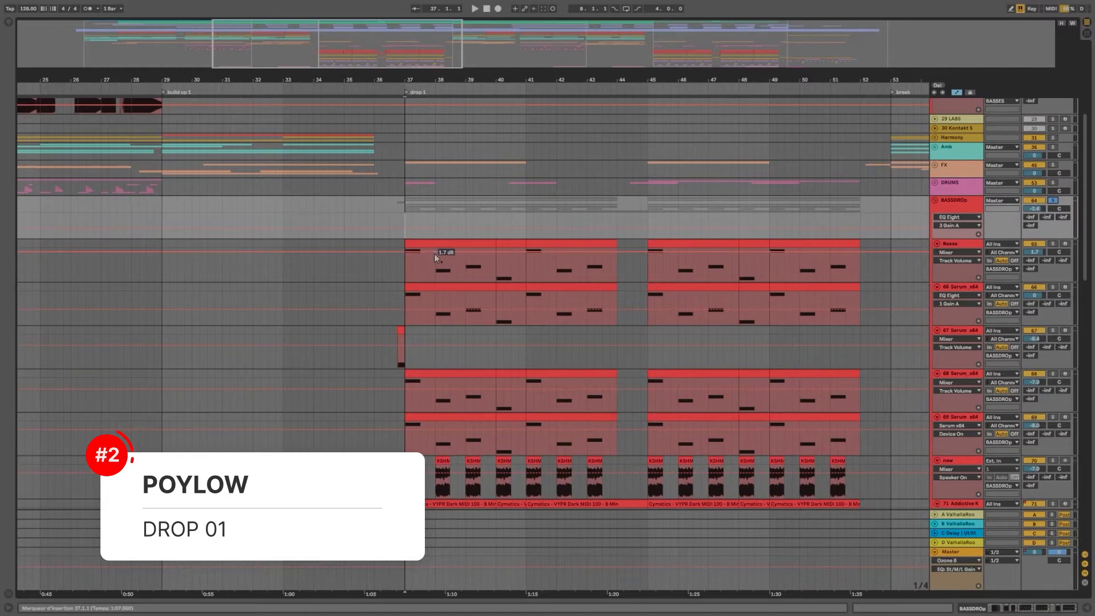
{"action": "key", "text": "space"}
{"action": "scroll", "coordinate": [407, 122], "scroll_direction": "up", "scroll_amount": 4}
{"action": "scroll", "coordinate": [407, 122], "scroll_direction": "down", "scroll_amount": 3}
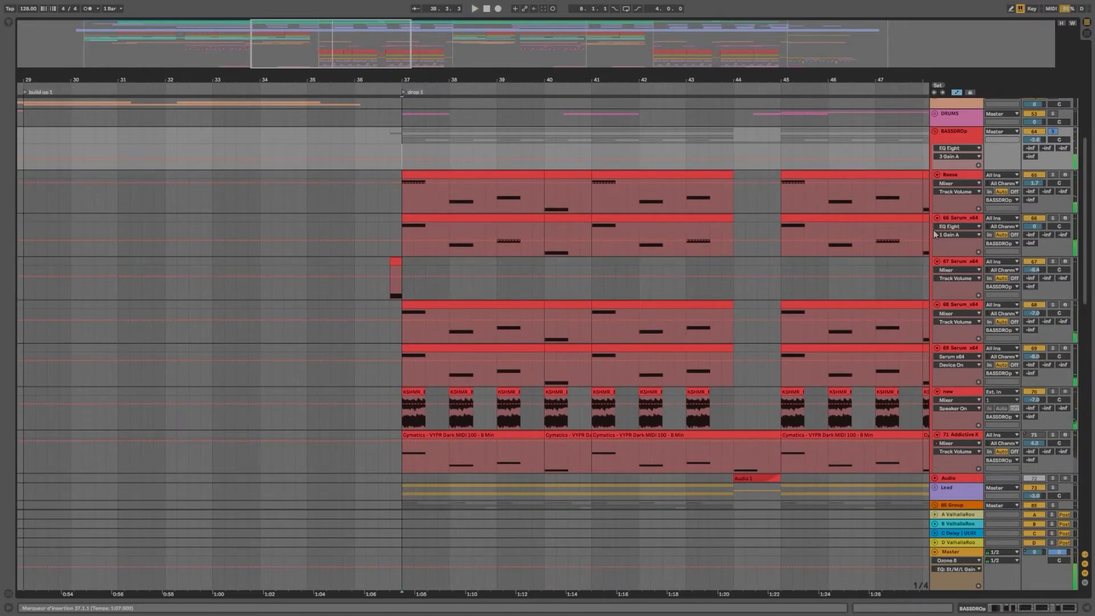
Step: Solo the Reese track in the BASSDROp group and play its first clip from bar 37
{"action": "left_click", "coordinate": [956, 178]}
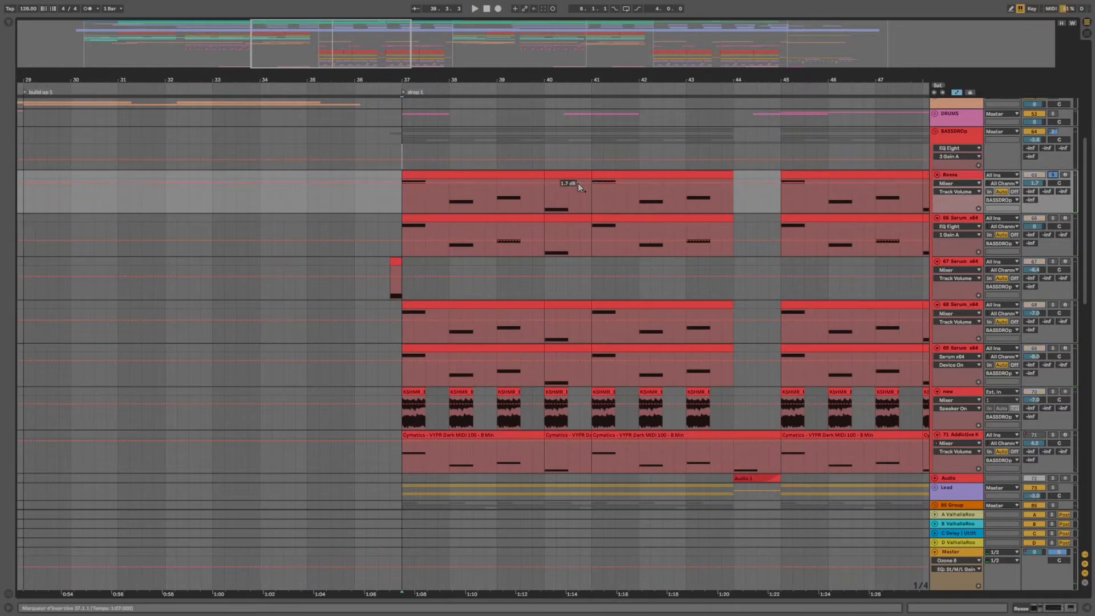
{"action": "left_click", "coordinate": [486, 174]}
{"action": "scroll", "coordinate": [422, 228], "scroll_direction": "down", "scroll_amount": 1}
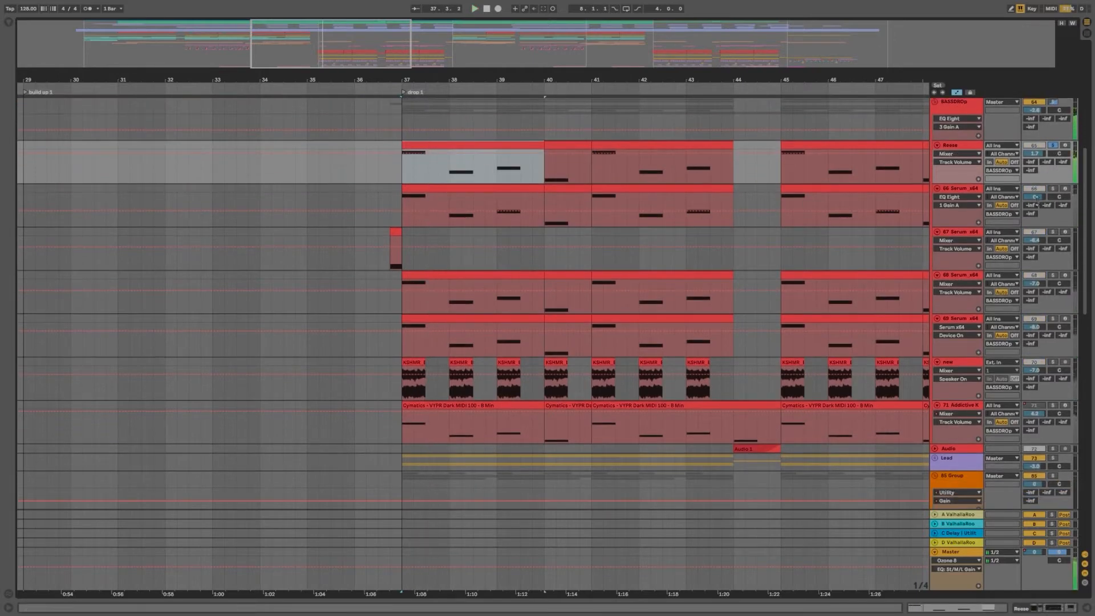
Step: Solo and play the 66 Serum, 68 Serum and 71 Addictive tracks in turn from bar 37
{"action": "left_click", "coordinate": [402, 206]}
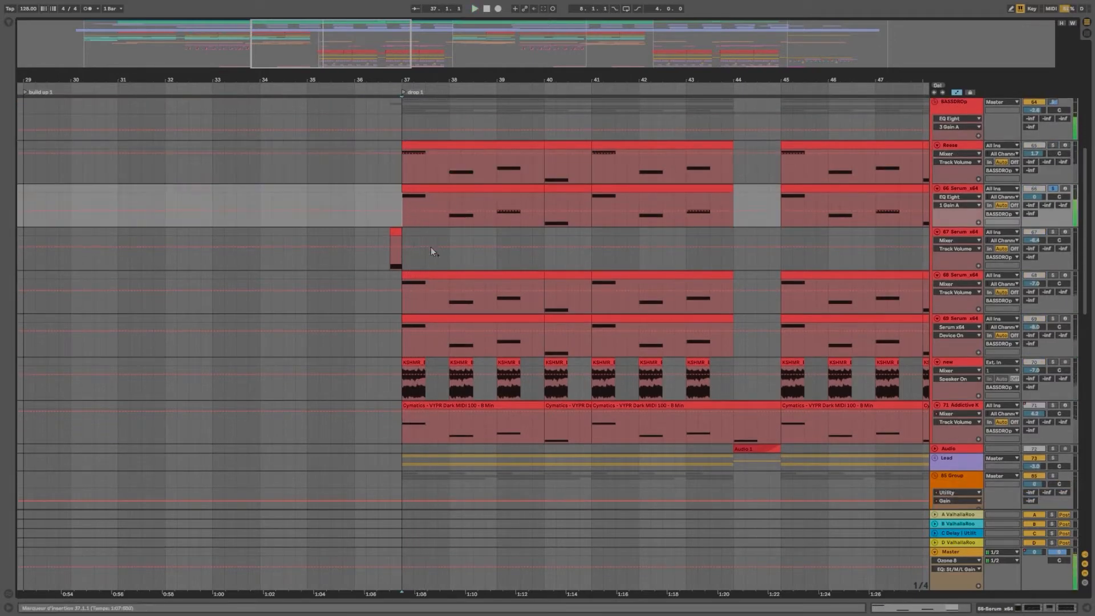
{"action": "scroll", "coordinate": [422, 239], "scroll_direction": "down", "scroll_amount": 3}
{"action": "left_click", "coordinate": [399, 241]}
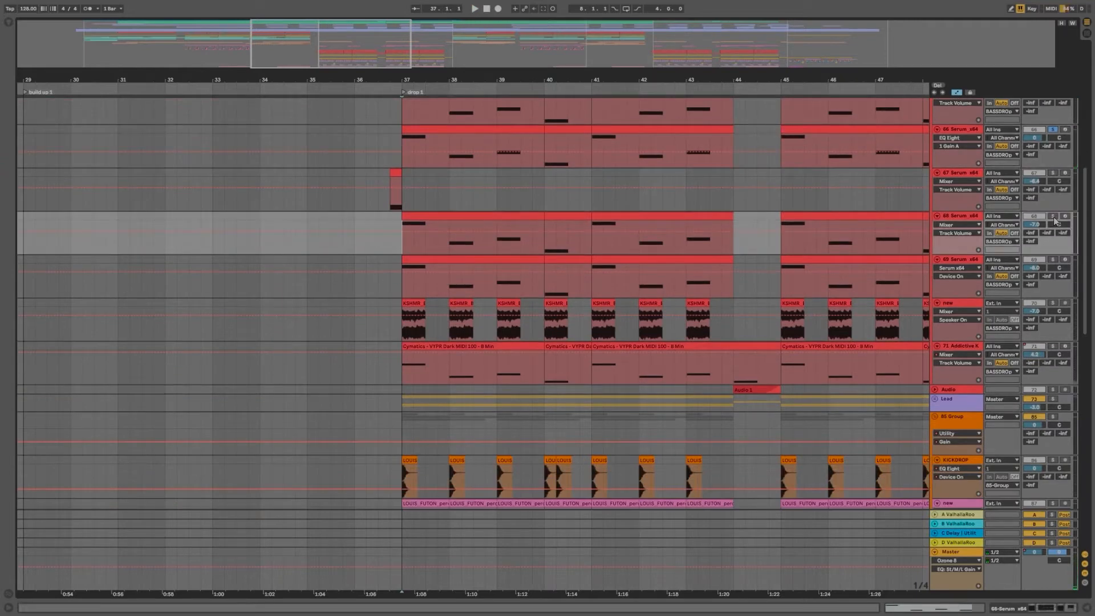
{"action": "key", "text": "space"}
{"action": "scroll", "coordinate": [413, 257], "scroll_direction": "down", "scroll_amount": 3}
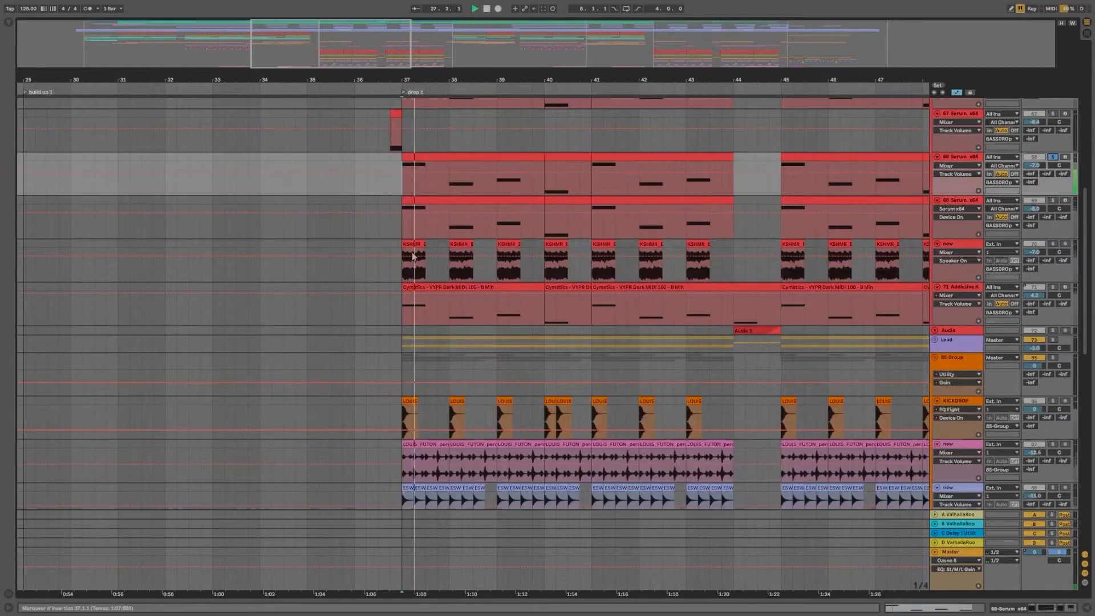
{"action": "scroll", "coordinate": [758, 245], "scroll_direction": "down", "scroll_amount": 2}
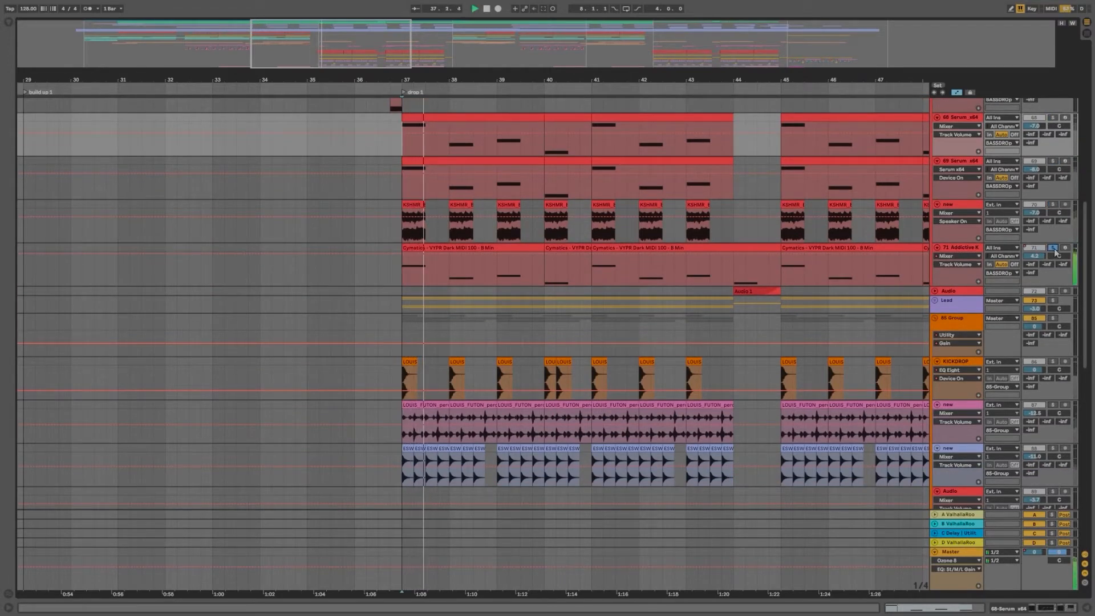
Step: Play the complete BASSDROp group in solo from bar 37, reviewing its layered tracks
{"action": "scroll", "coordinate": [769, 268], "scroll_direction": "up", "scroll_amount": 12}
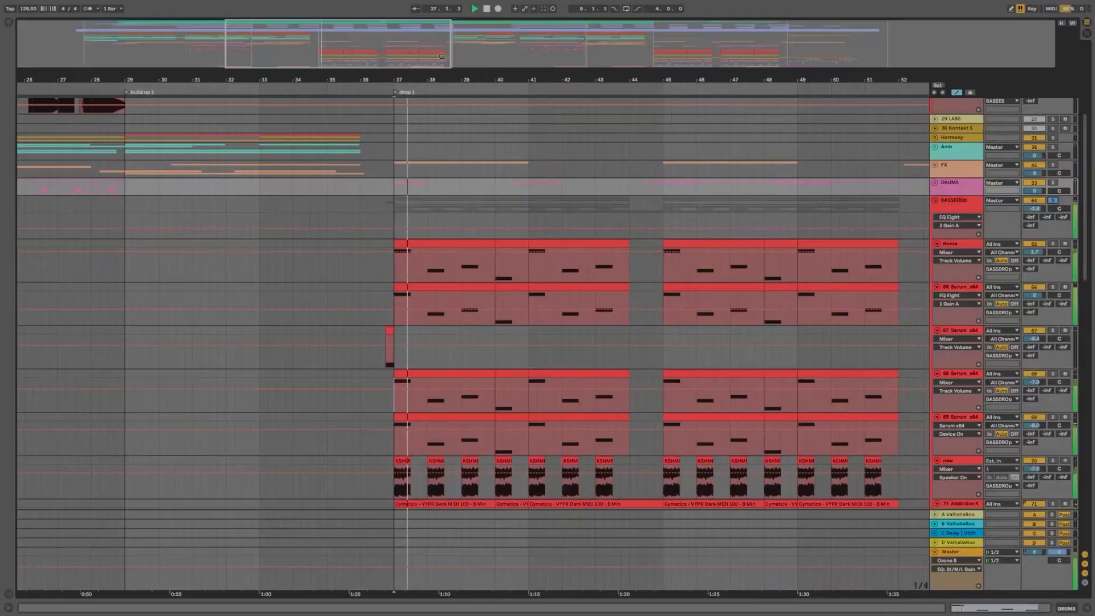
{"action": "left_click_drag", "start_coordinate": [442, 56], "coordinate": [443, 48]}
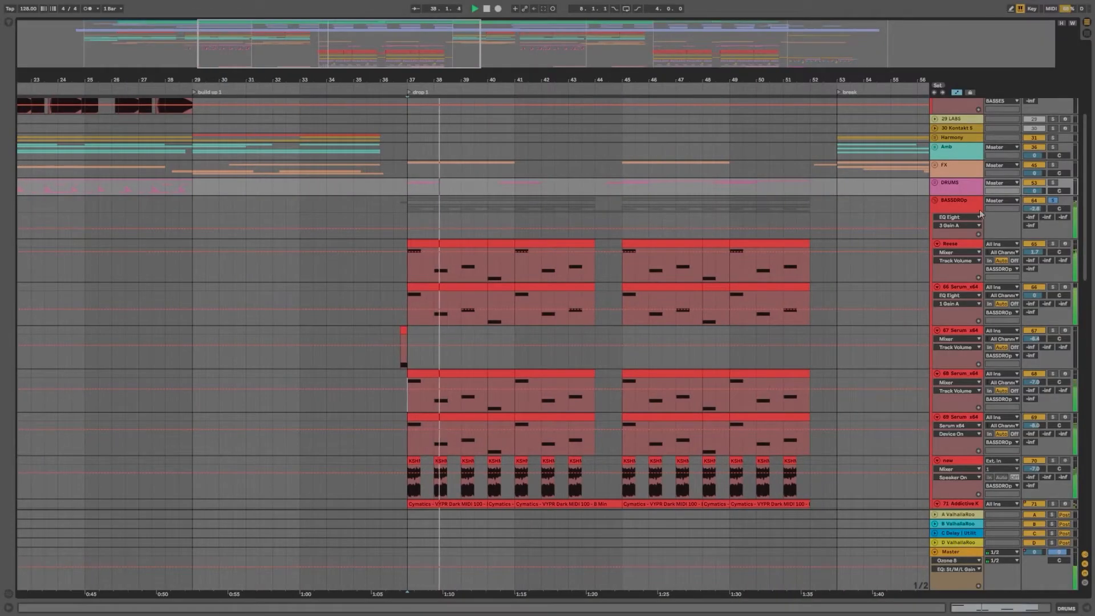
{"action": "scroll", "coordinate": [911, 237], "scroll_direction": "down", "scroll_amount": 5}
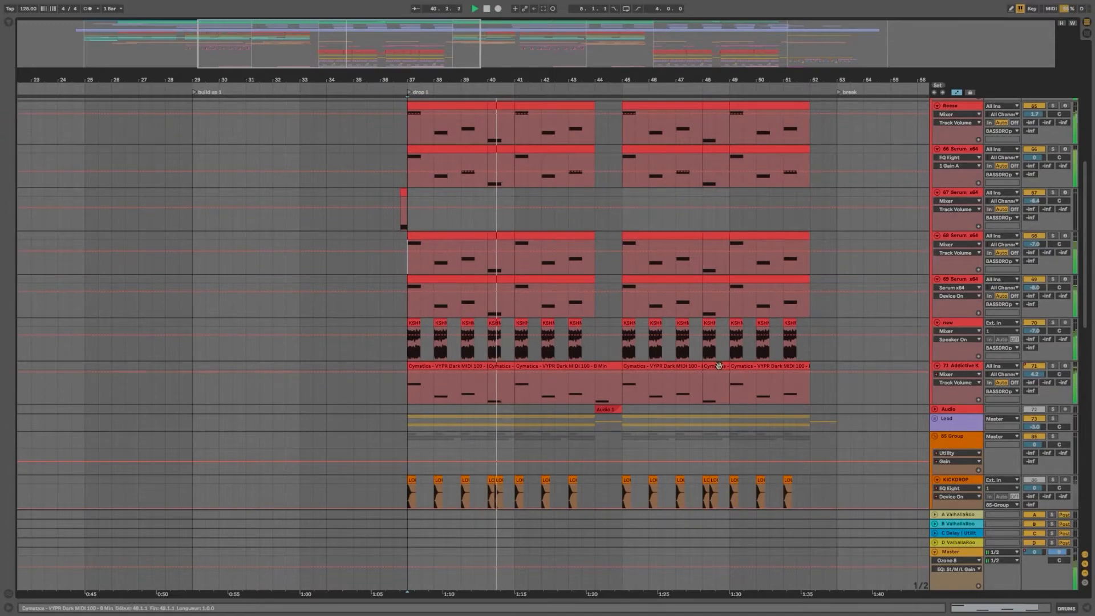
Step: Solo the Audio track holding the Audio 1 fill at bar 44 and play the fill
{"action": "scroll", "coordinate": [719, 366], "scroll_direction": "down", "scroll_amount": 2}
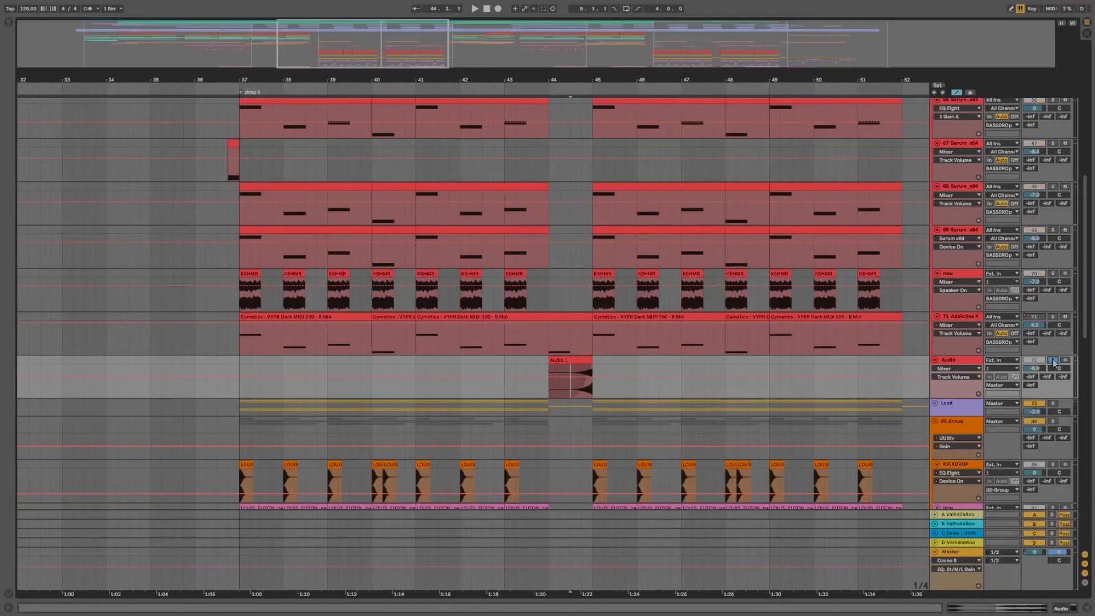
{"action": "left_click_drag", "start_coordinate": [577, 81], "coordinate": [573, 68]}
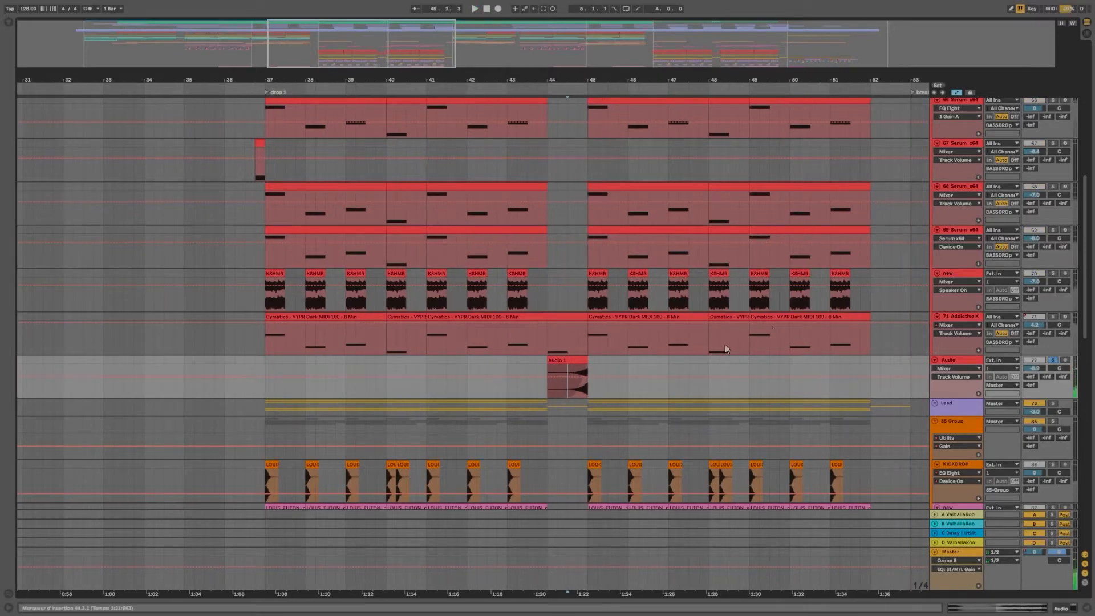
{"action": "scroll", "coordinate": [726, 348], "scroll_direction": "up", "scroll_amount": 1}
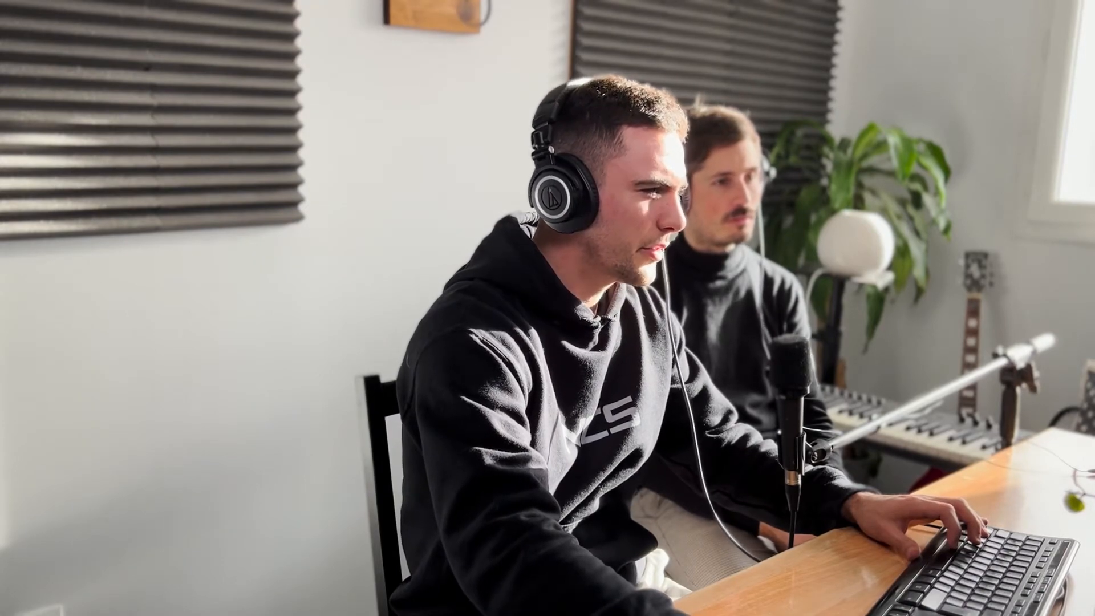
Step: Solo and play the 85 Group with its kick and percussion loops, and the 92 Group with its snares, from bar 37
{"action": "left_click", "coordinate": [1054, 163]}
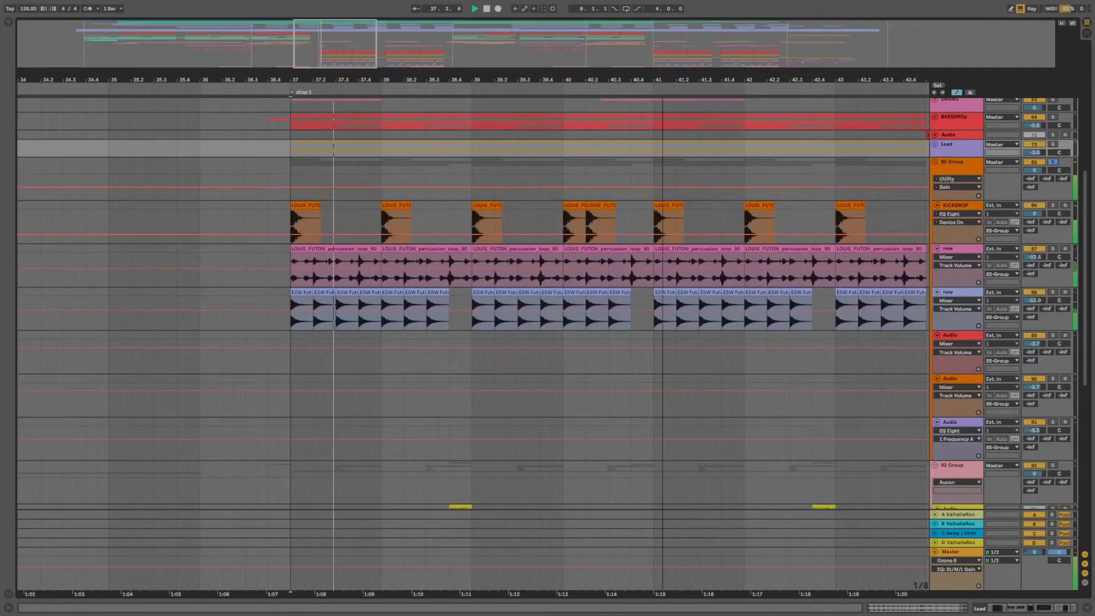
{"action": "left_click_drag", "start_coordinate": [663, 80], "coordinate": [622, 65]}
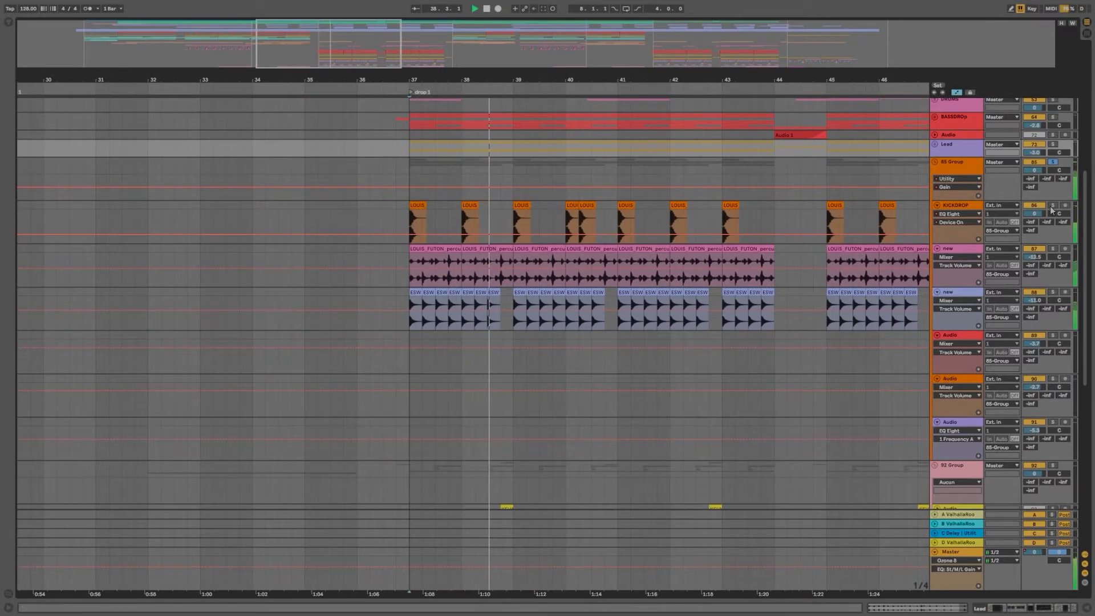
{"action": "scroll", "coordinate": [802, 328], "scroll_direction": "down", "scroll_amount": 10}
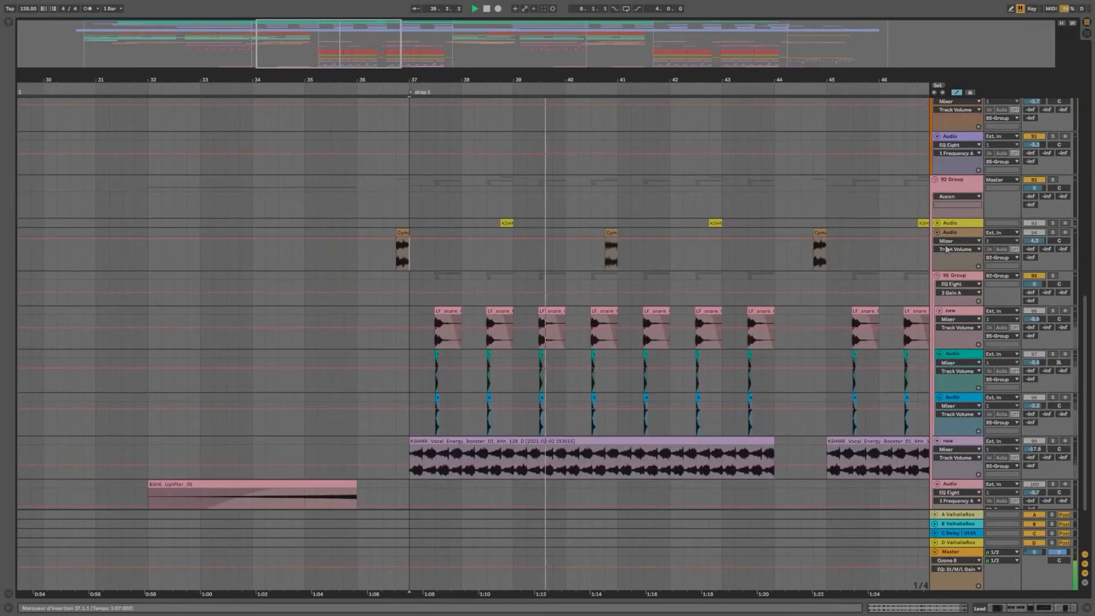
{"action": "scroll", "coordinate": [469, 270], "scroll_direction": "down", "scroll_amount": 2}
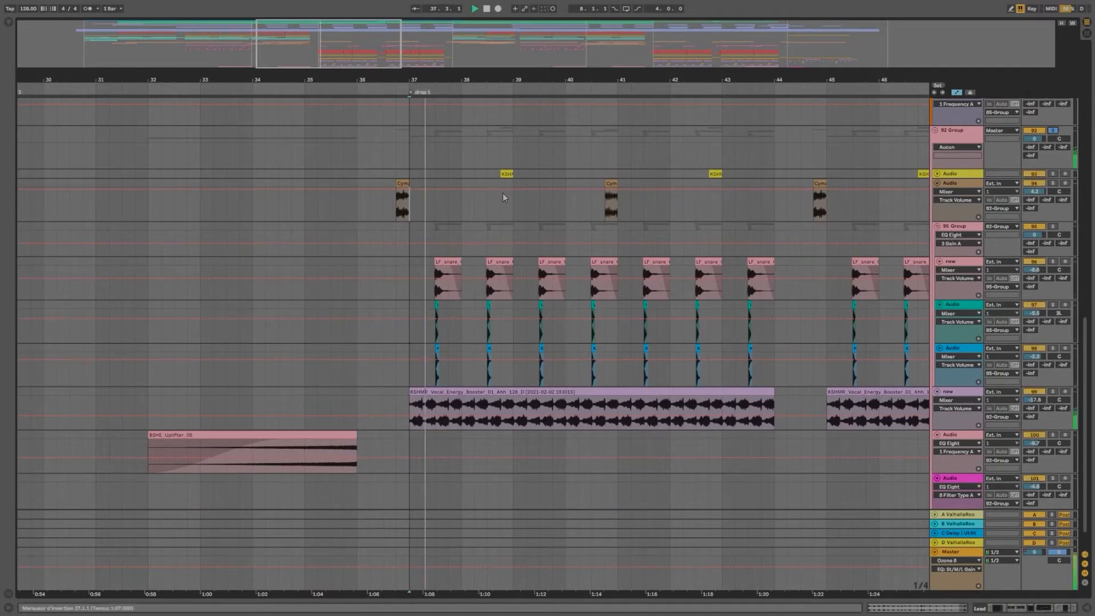
{"action": "left_click_drag", "start_coordinate": [325, 43], "coordinate": [336, 71]}
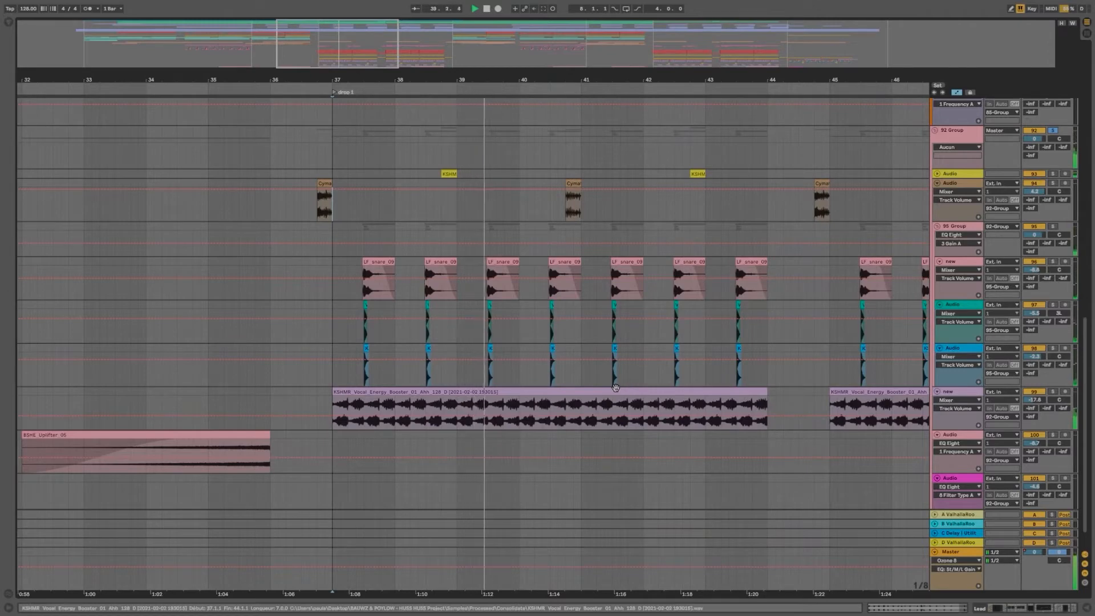
{"action": "scroll", "coordinate": [615, 392], "scroll_direction": "down", "scroll_amount": 1}
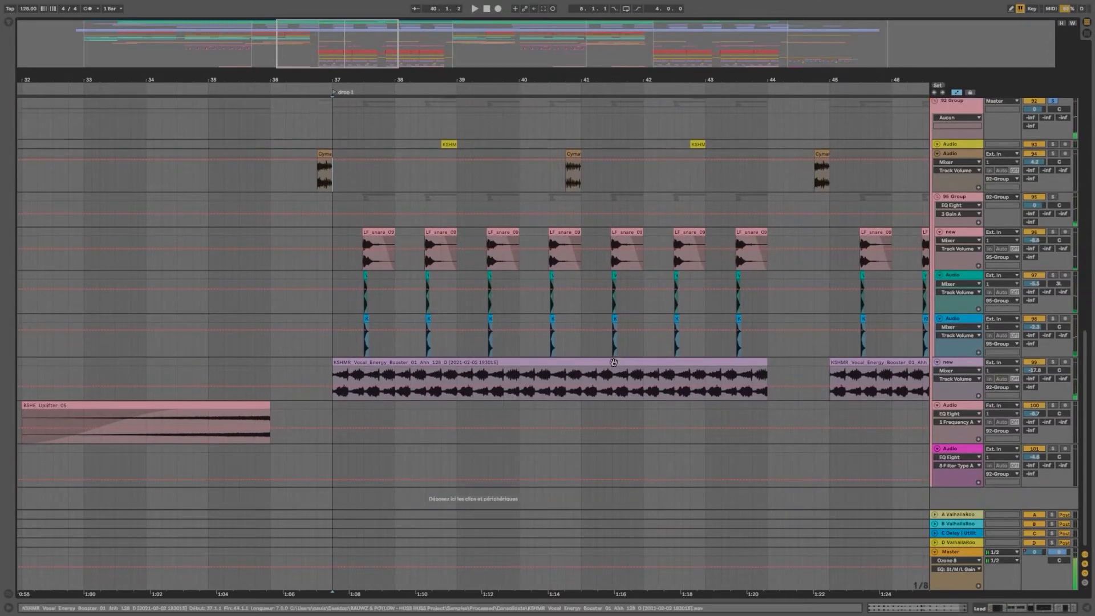
{"action": "left_click", "coordinate": [616, 371]}
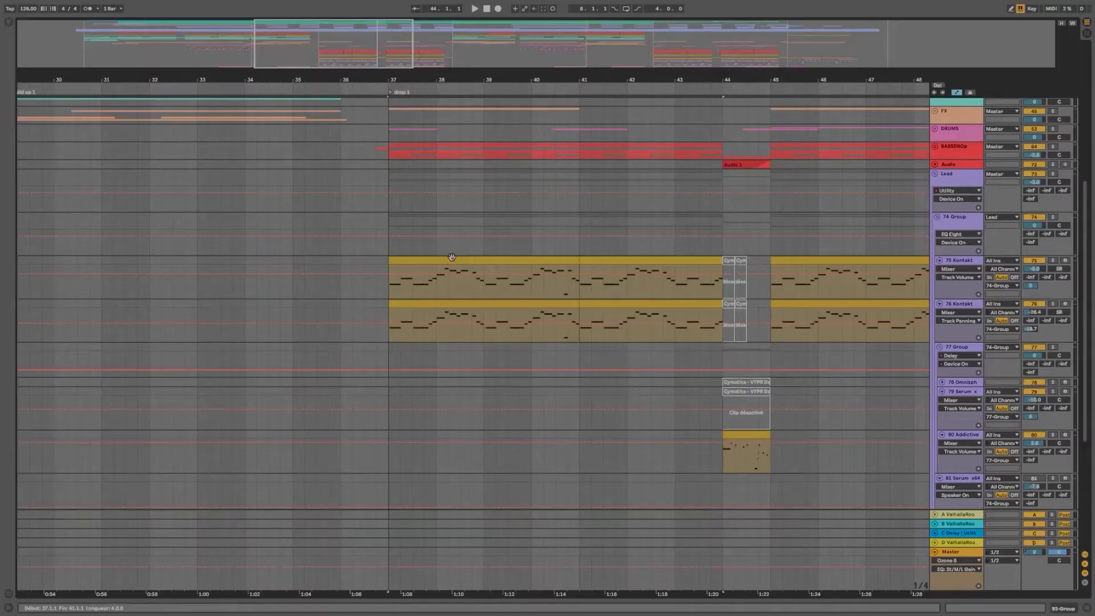
Step: Select the first 75 Kontakt clip in the Lead group, solo its track and play it from bar 37
{"action": "left_click", "coordinate": [452, 257]}
{"action": "scroll", "coordinate": [453, 253], "scroll_direction": "down", "scroll_amount": 2}
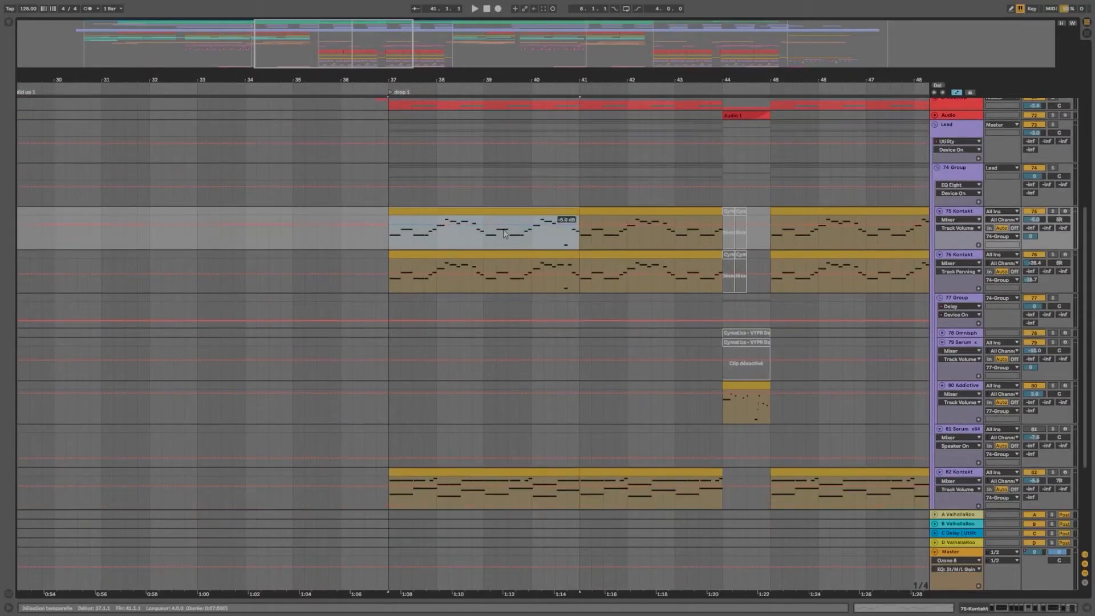
{"action": "scroll", "coordinate": [500, 254], "scroll_direction": "down", "scroll_amount": 2}
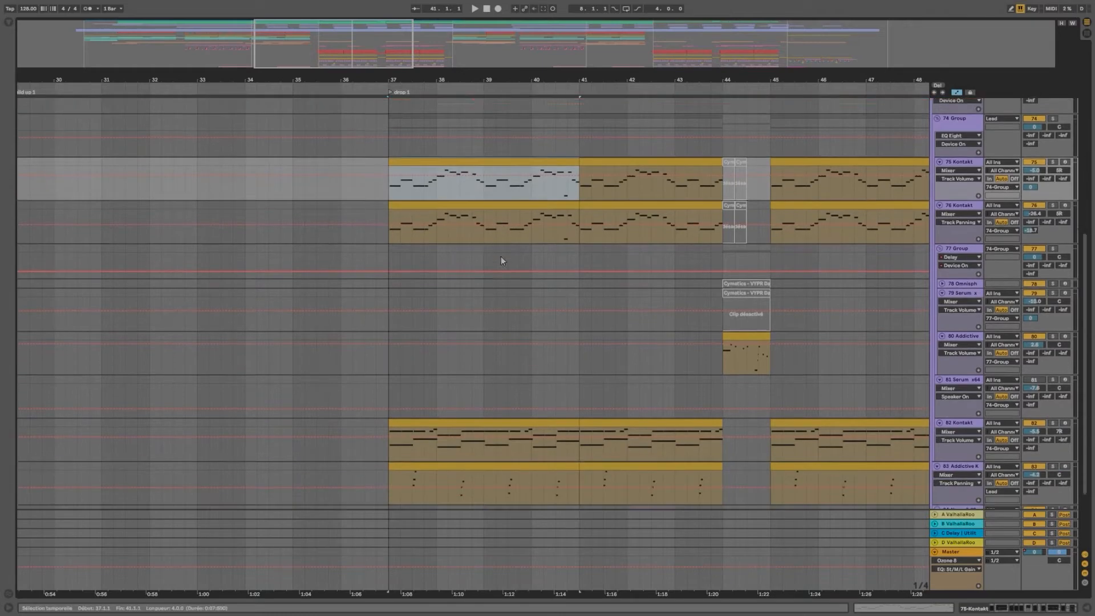
{"action": "scroll", "coordinate": [444, 251], "scroll_direction": "up", "scroll_amount": 2}
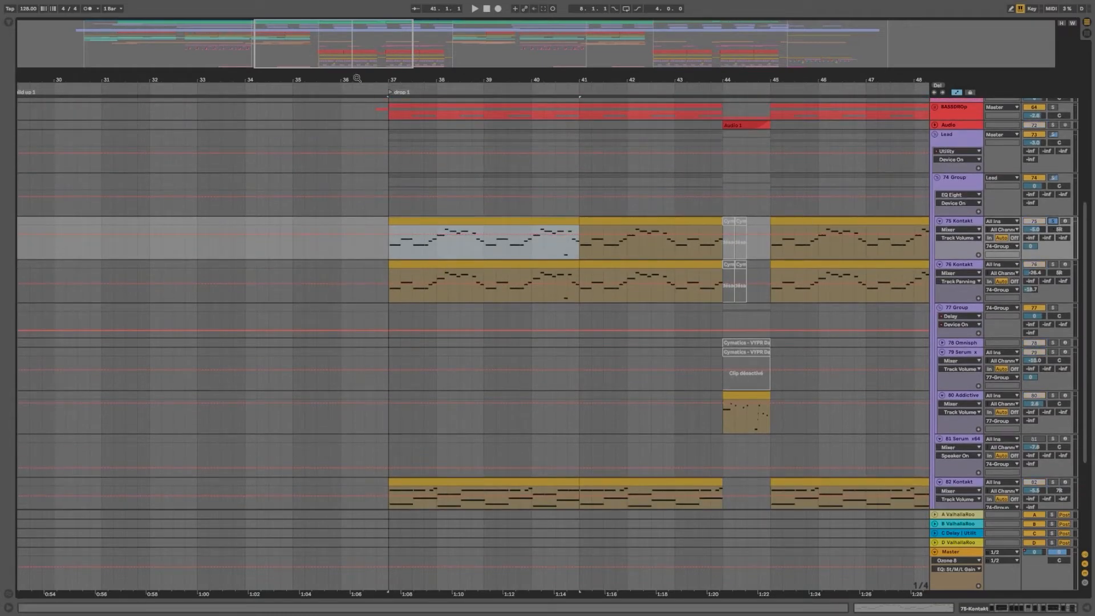
{"action": "left_click_drag", "start_coordinate": [357, 78], "coordinate": [368, 67]}
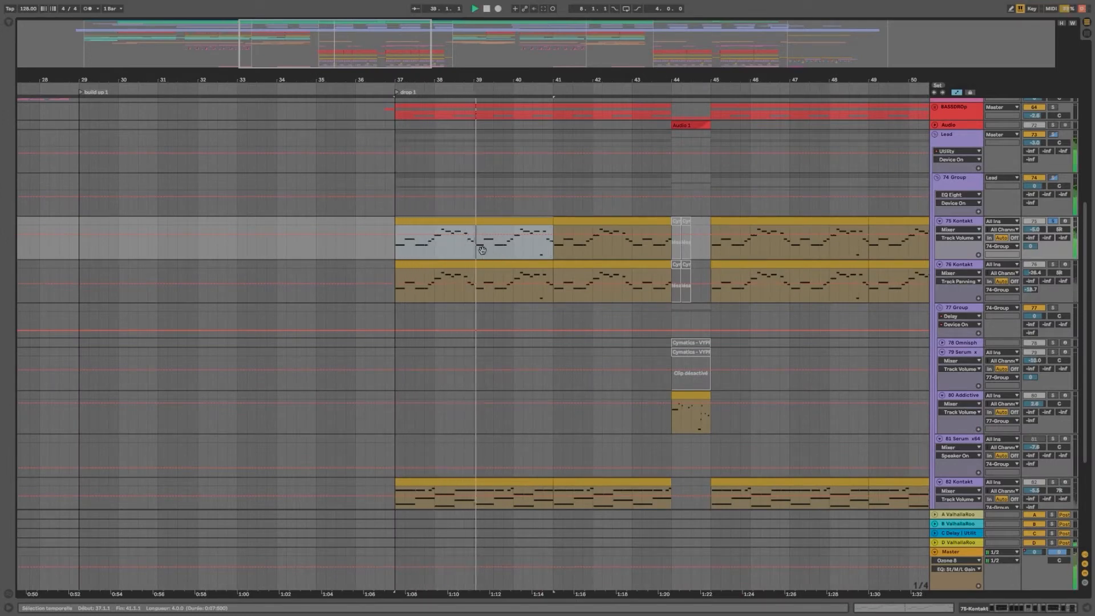
{"action": "scroll", "coordinate": [479, 253], "scroll_direction": "down", "scroll_amount": 1}
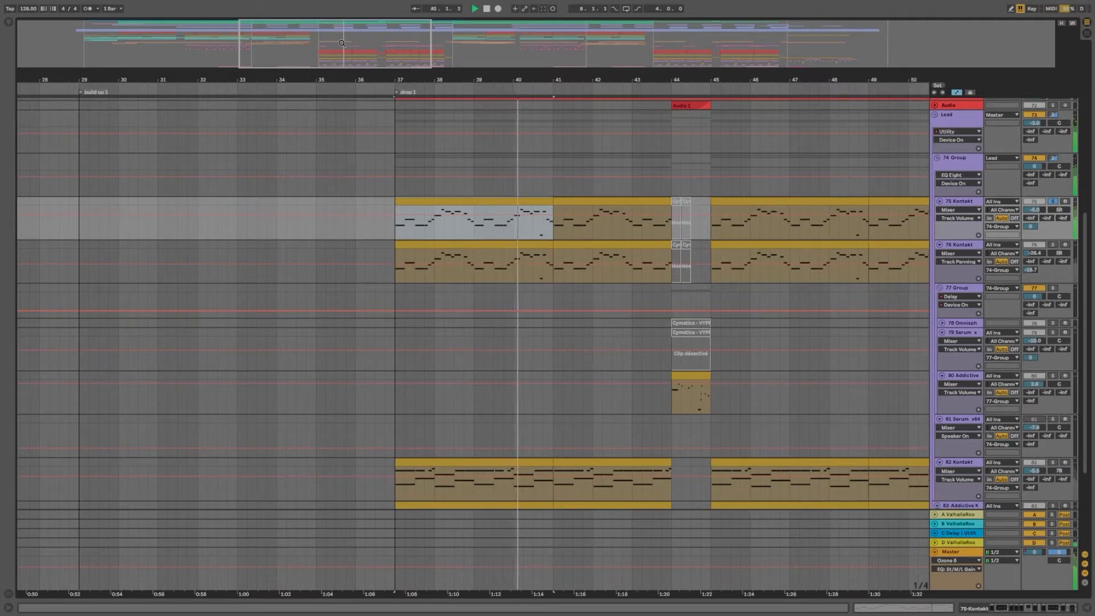
Step: Solo and play the first clips of the 76 Kontakt and 83 Addictive Keys tracks in turn from bar 37
{"action": "left_click_drag", "start_coordinate": [342, 43], "coordinate": [474, 152]}
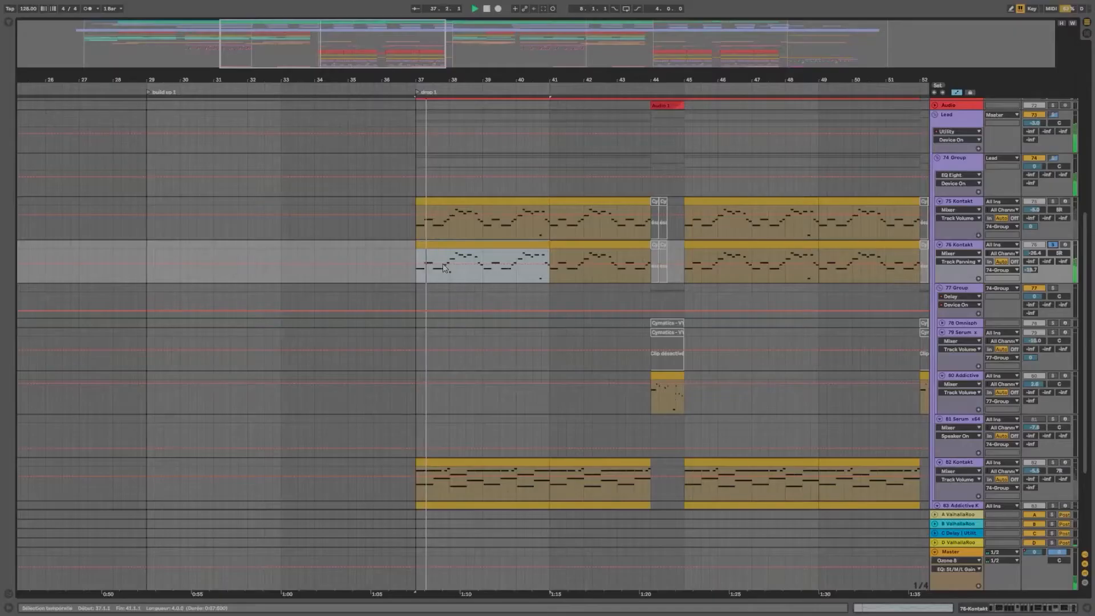
{"action": "scroll", "coordinate": [456, 266], "scroll_direction": "down", "scroll_amount": 5}
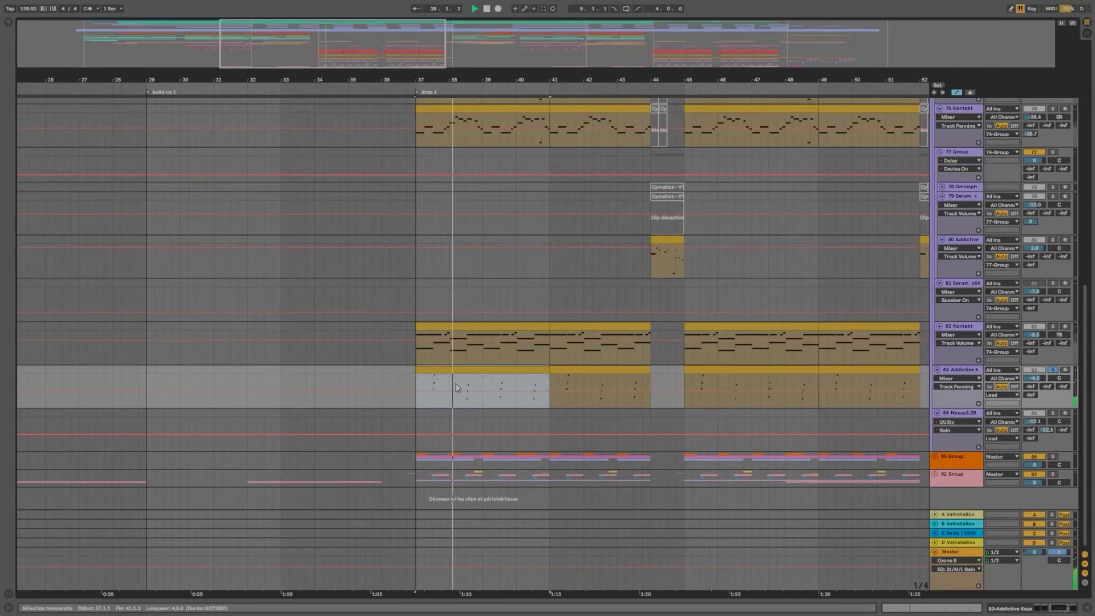
{"action": "left_click", "coordinate": [473, 383]}
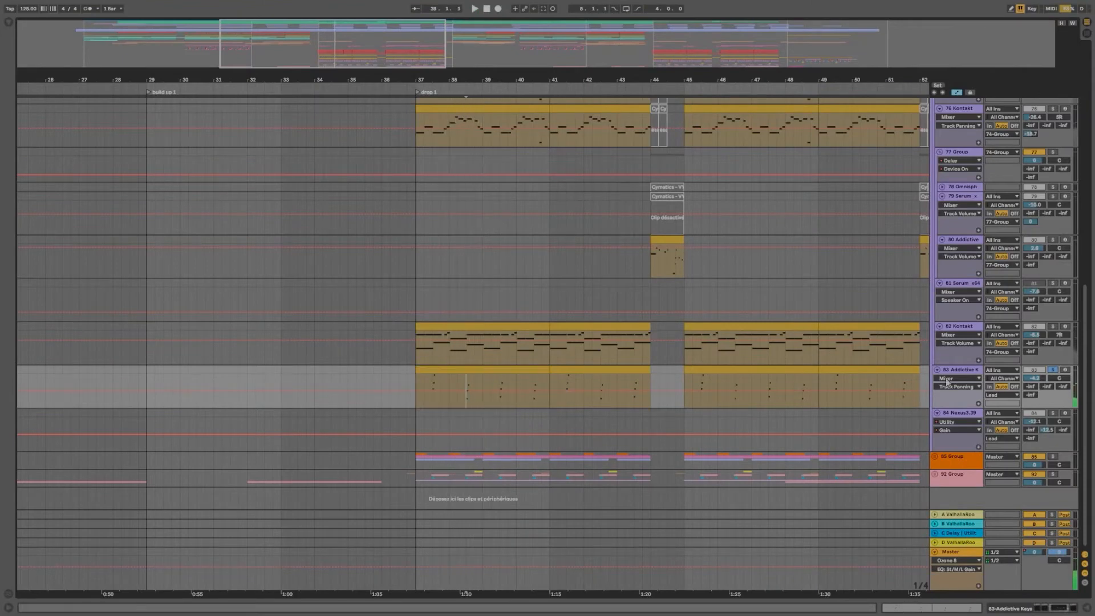
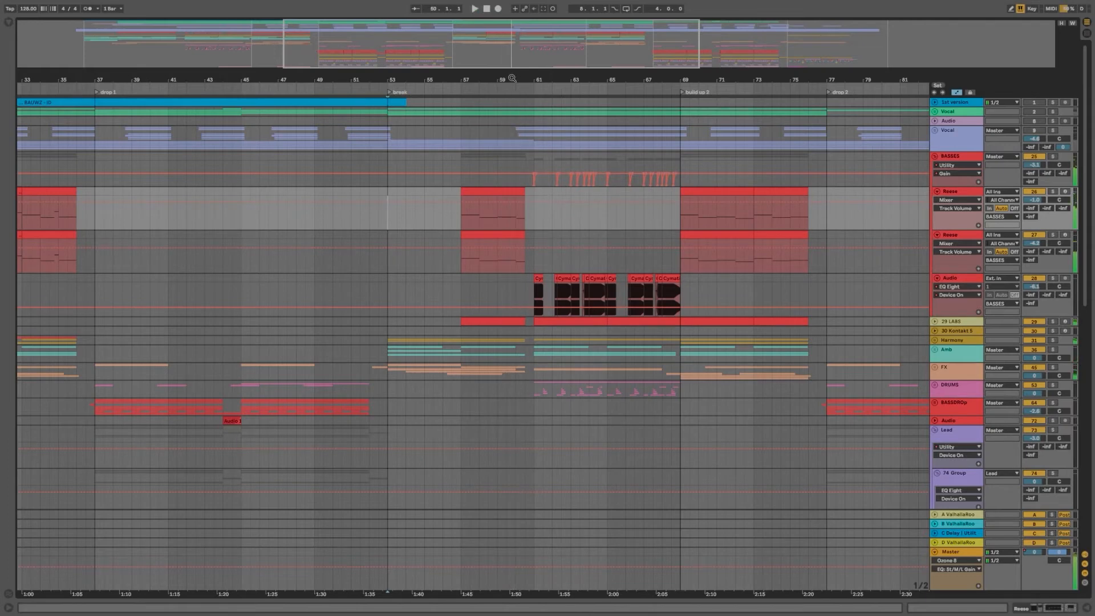
Step: Mark bars 21 to 29 across the upper tracks and the matching section before build up 2 for comparison
{"action": "left_click_drag", "start_coordinate": [511, 77], "coordinate": [549, 51]}
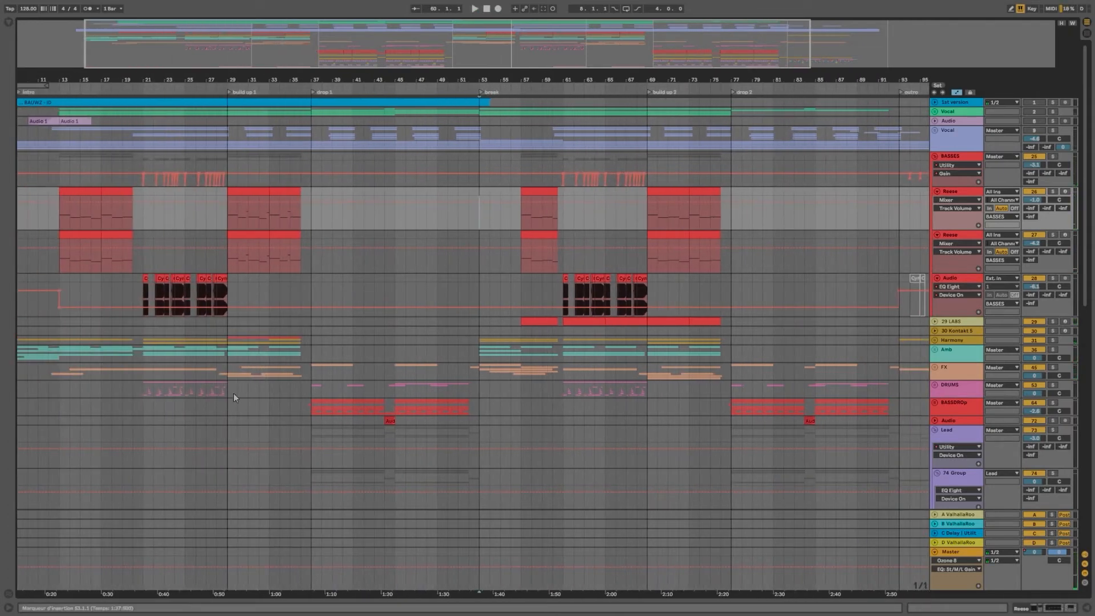
{"action": "left_click_drag", "start_coordinate": [234, 392], "coordinate": [149, 88]}
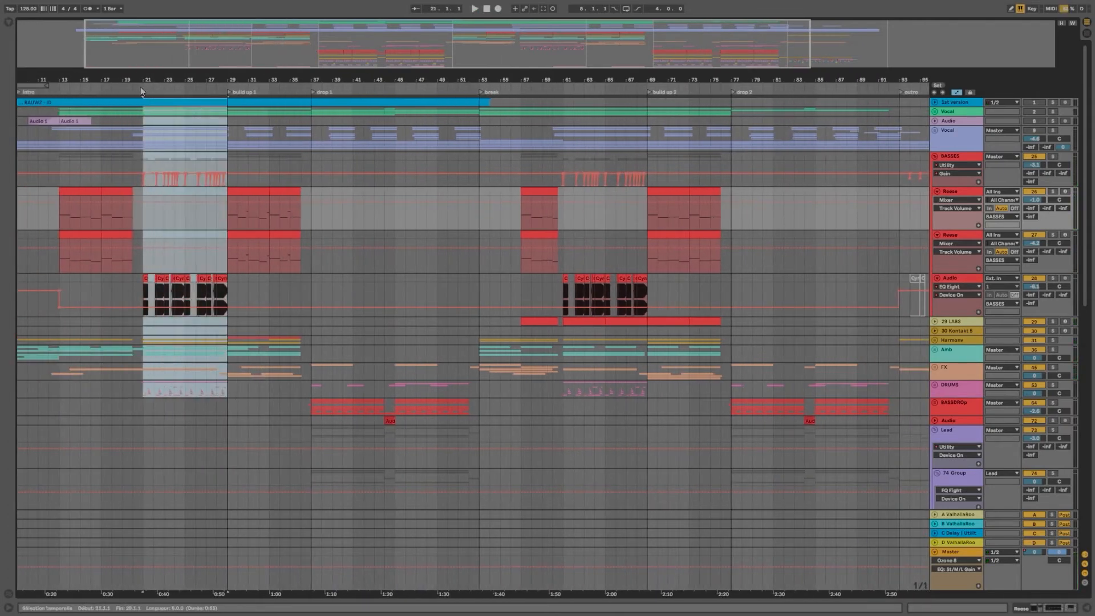
{"action": "left_click_drag", "start_coordinate": [564, 395], "coordinate": [614, 137]}
{"action": "left_click_drag", "start_coordinate": [614, 96], "coordinate": [648, 94]}
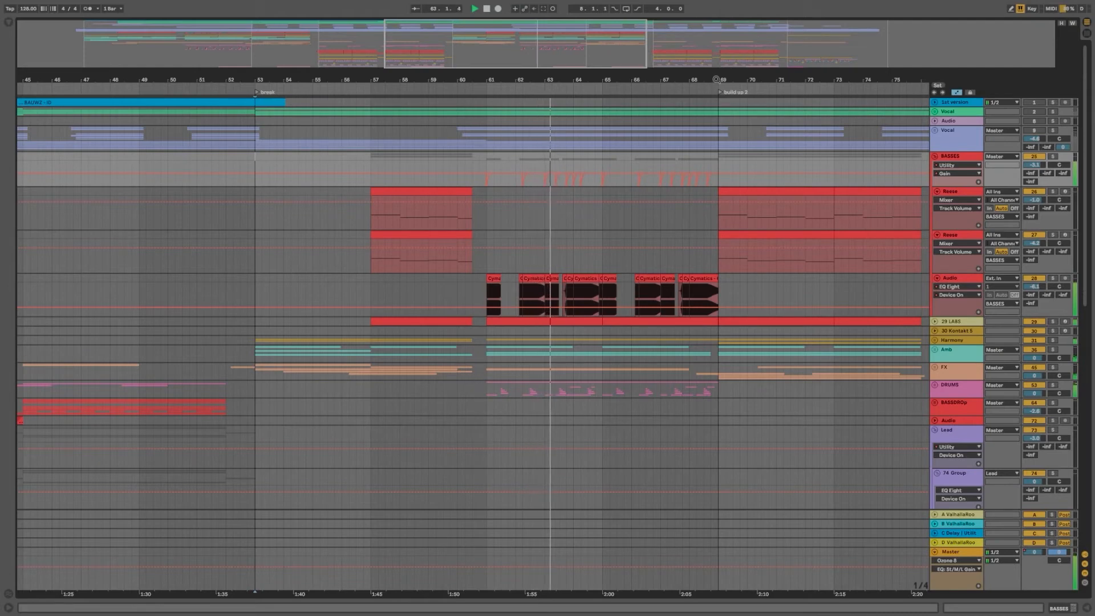
Step: Play the full arrangement from the break at bar 53 through build up 2
{"action": "key", "text": "minus"}
{"action": "scroll", "coordinate": [512, 188], "scroll_direction": "right", "scroll_amount": 3}
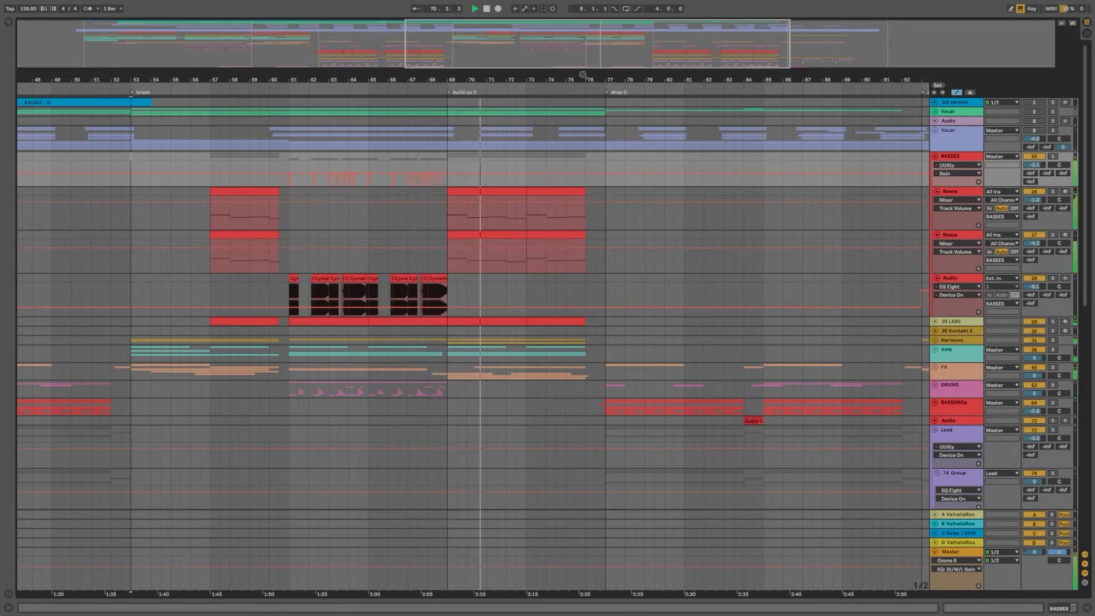
{"action": "scroll", "coordinate": [583, 75], "scroll_direction": "up", "scroll_amount": 5}
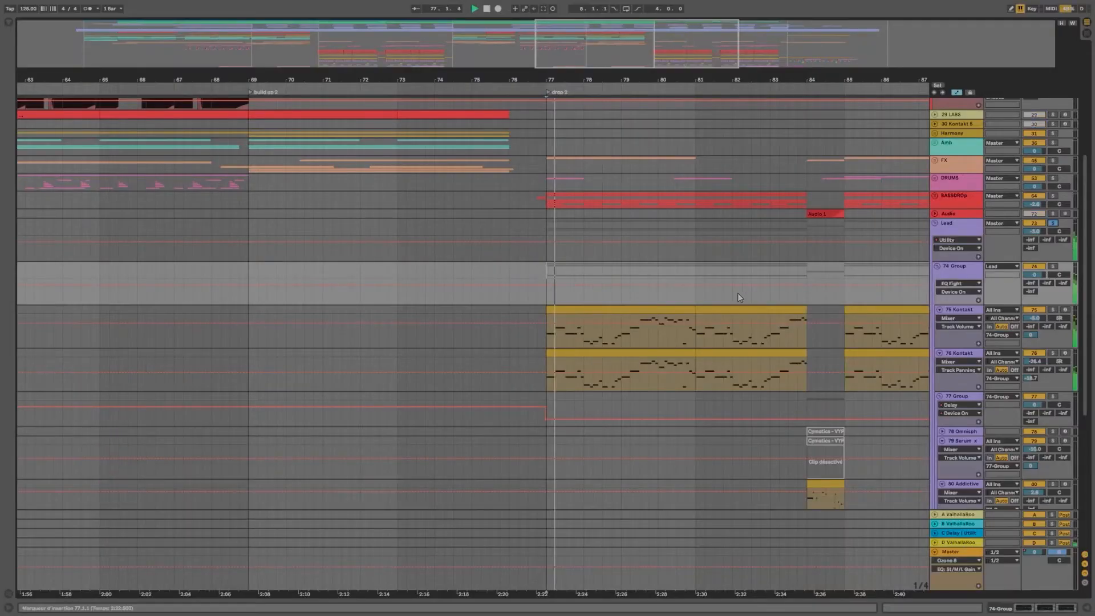
Step: Play the soloed Lead group from the start of drop 2 at bar 77 and compare its clips with drop 1
{"action": "scroll", "coordinate": [739, 297], "scroll_direction": "down", "scroll_amount": 3}
{"action": "key", "text": "minus"}
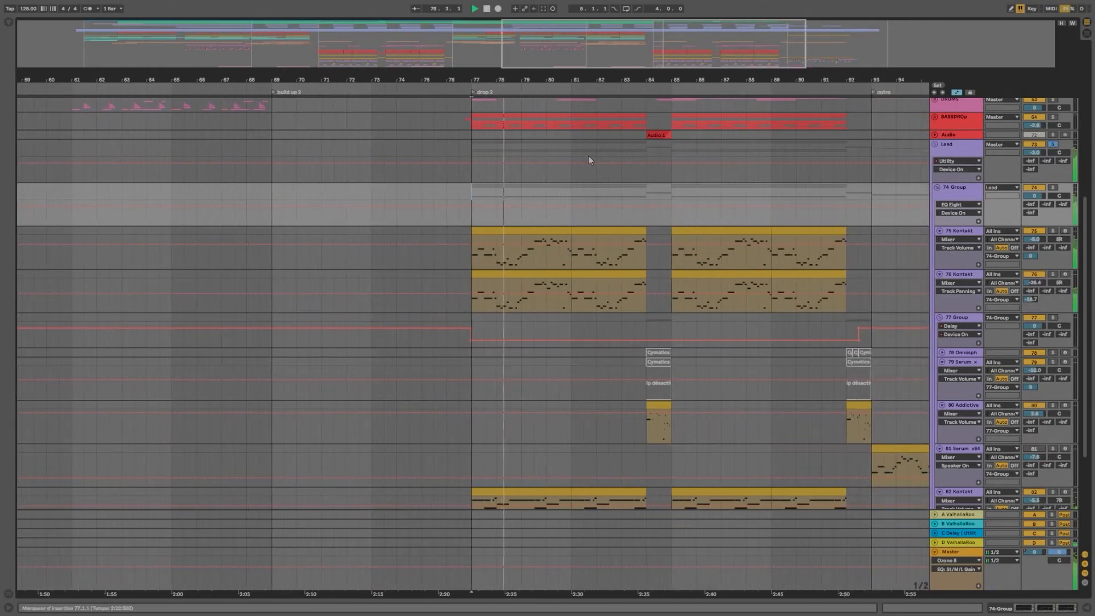
{"action": "left_click_drag", "start_coordinate": [599, 81], "coordinate": [747, 64]}
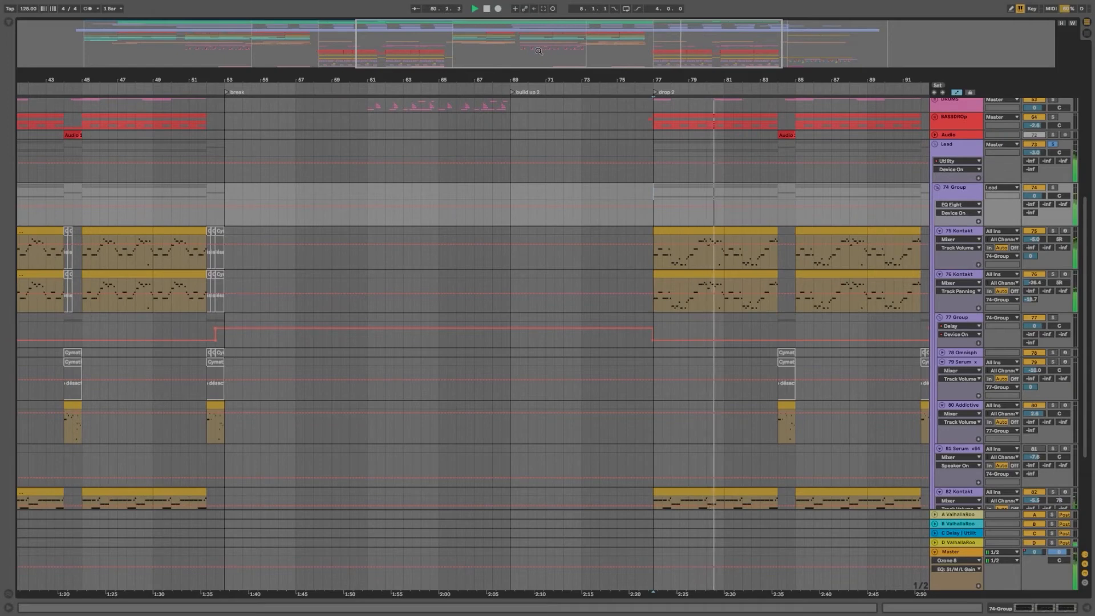
{"action": "left_click_drag", "start_coordinate": [539, 51], "coordinate": [474, 51]}
{"action": "key", "text": "space"}
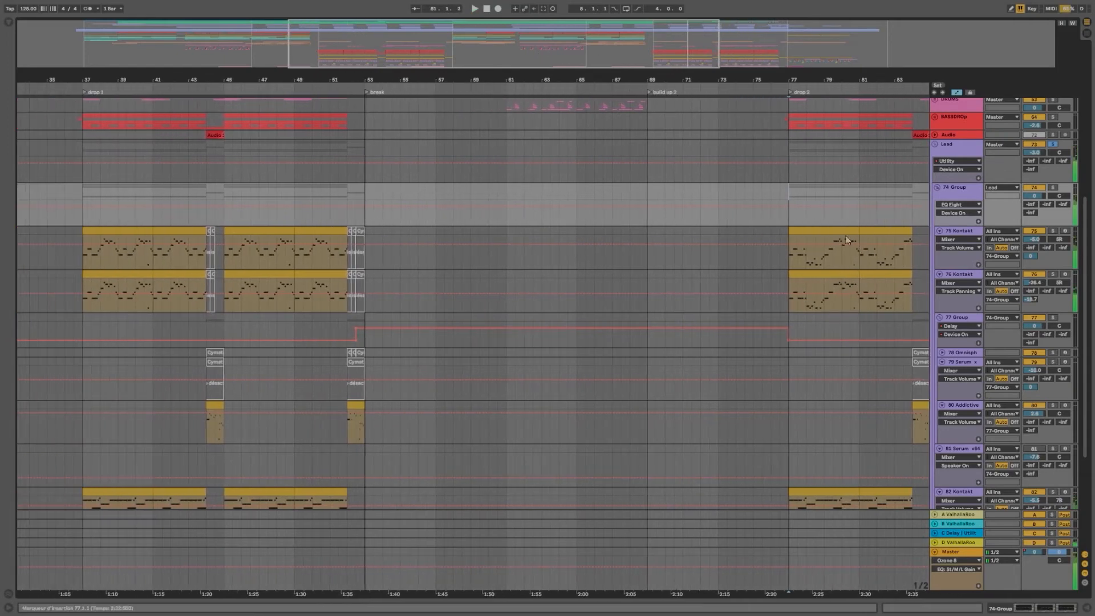
Step: Play the 75 Kontakt melody from bar 77 in drop 2, and the first drop's version from bar 37 for comparison
{"action": "left_click", "coordinate": [798, 255]}
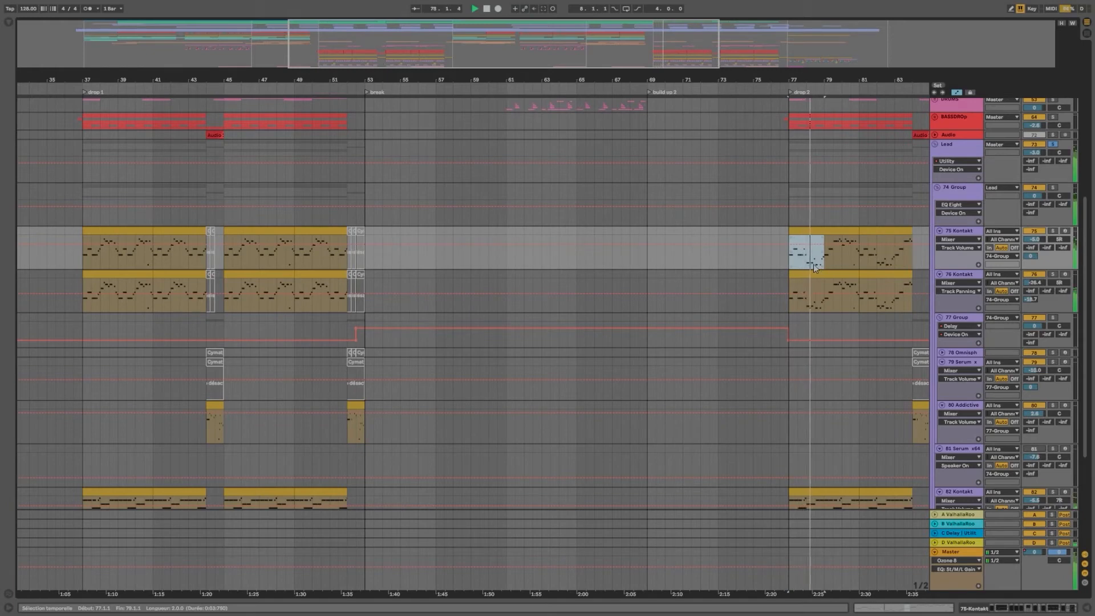
{"action": "key", "text": "space"}
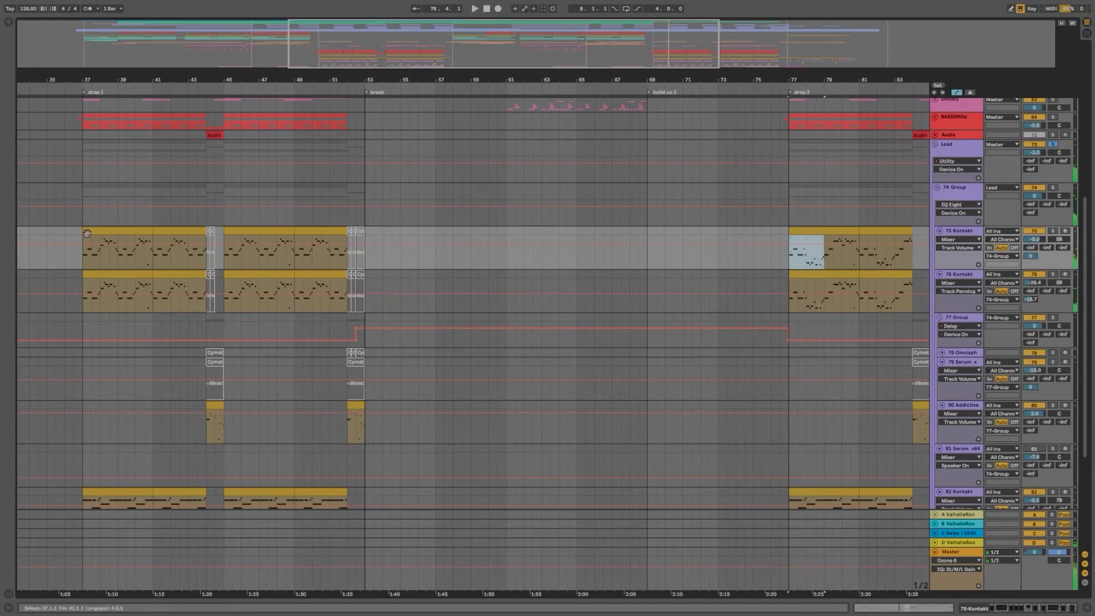
{"action": "scroll", "coordinate": [87, 233], "scroll_direction": "up", "scroll_amount": 3}
{"action": "left_click", "coordinate": [120, 232]}
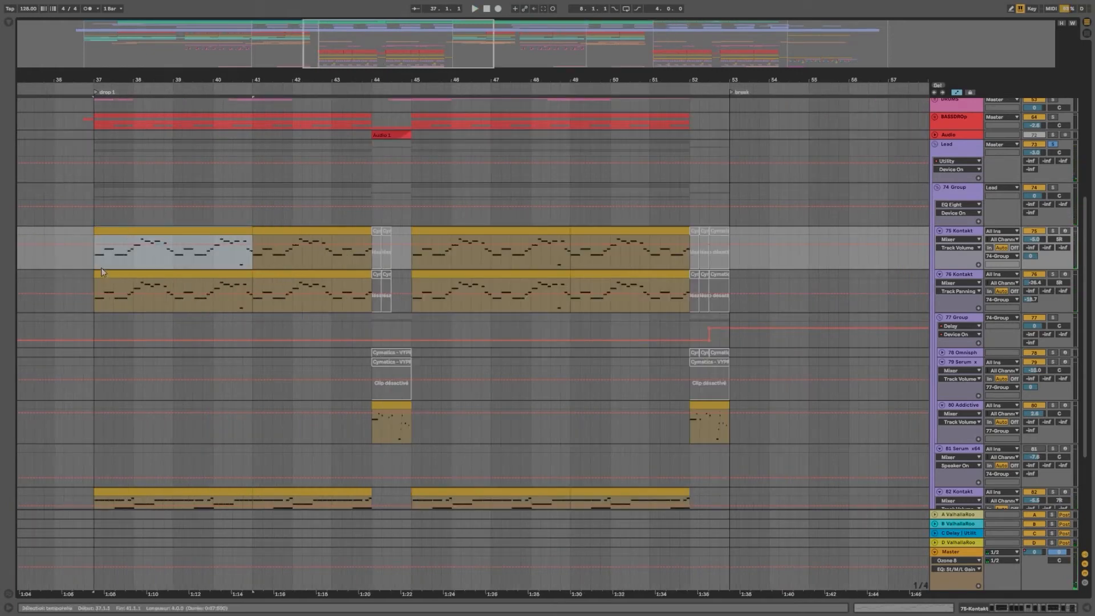
{"action": "key", "text": "space"}
{"action": "left_click_drag", "start_coordinate": [310, 79], "coordinate": [168, 10]}
{"action": "key", "text": "space"}
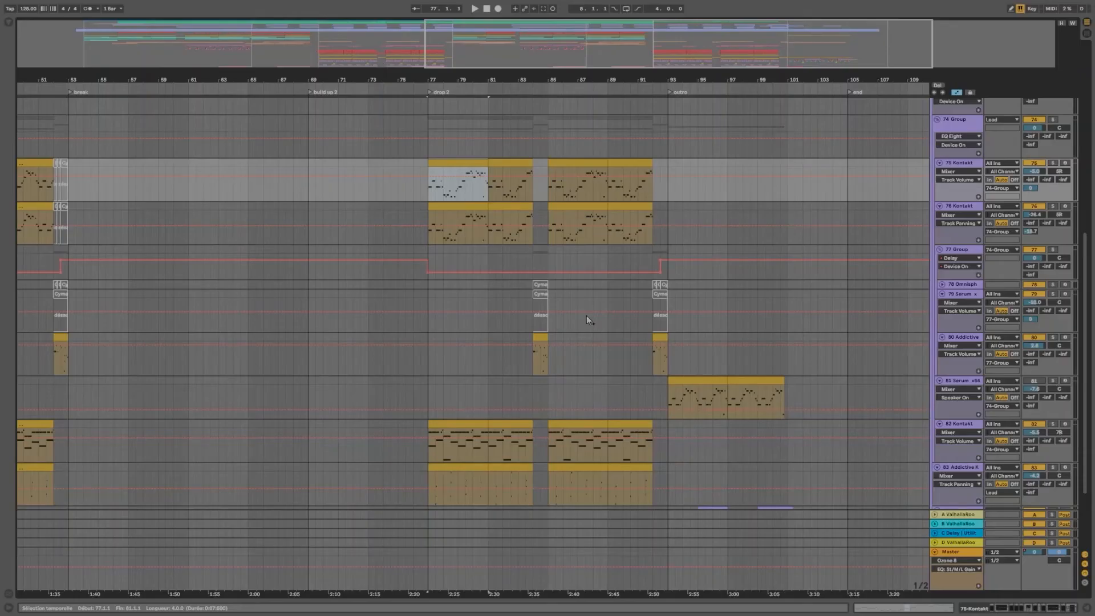
Step: Turn off the Lead group's solo and play drop 2 from bar 77
{"action": "scroll", "coordinate": [586, 316], "scroll_direction": "up", "scroll_amount": 2}
{"action": "left_click", "coordinate": [1053, 126]}
{"action": "key", "text": "space"}
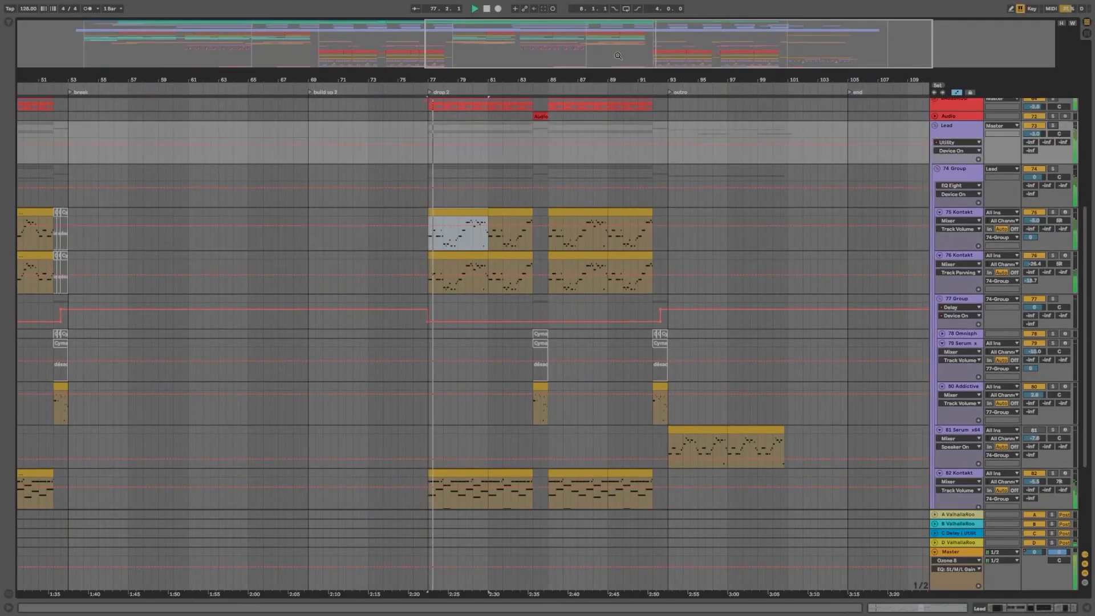
{"action": "left_click_drag", "start_coordinate": [648, 41], "coordinate": [696, 106]}
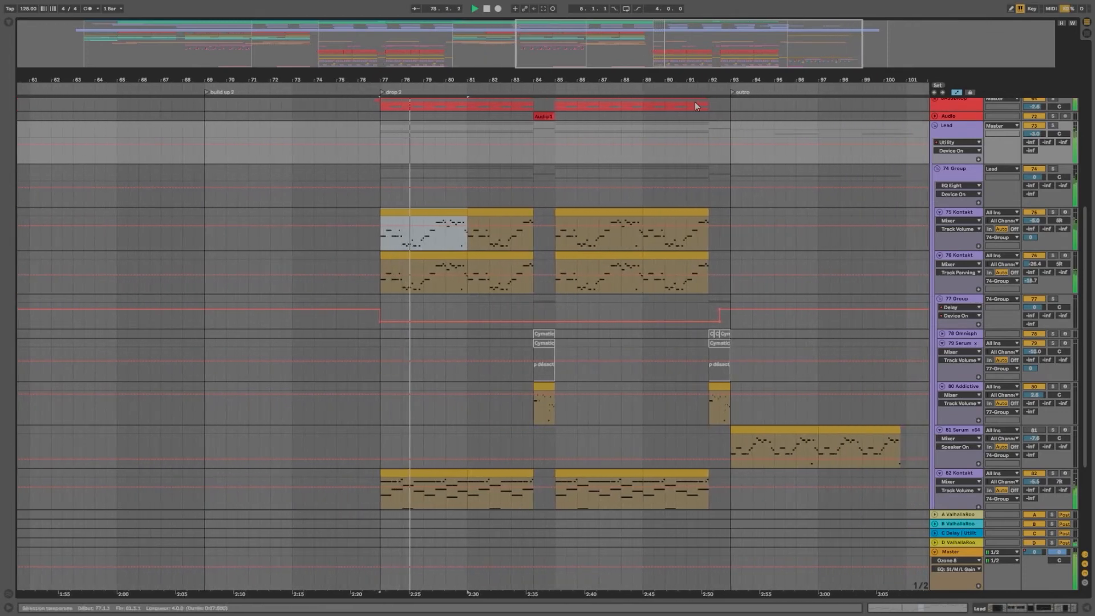
{"action": "left_click_drag", "start_coordinate": [679, 61], "coordinate": [703, 58]}
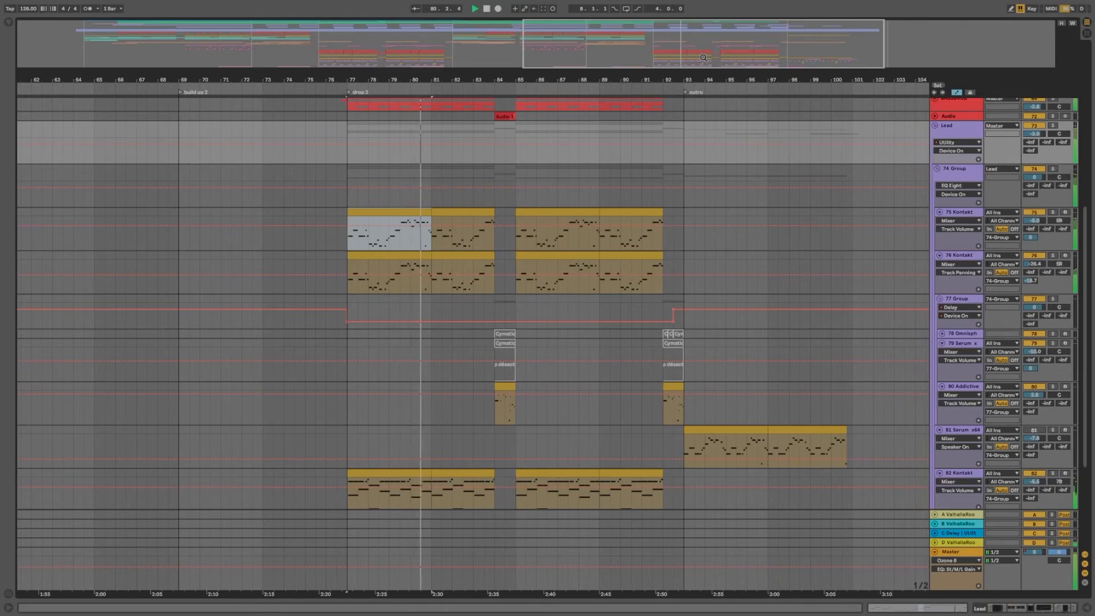
{"action": "left_click_drag", "start_coordinate": [706, 61], "coordinate": [707, 59]}
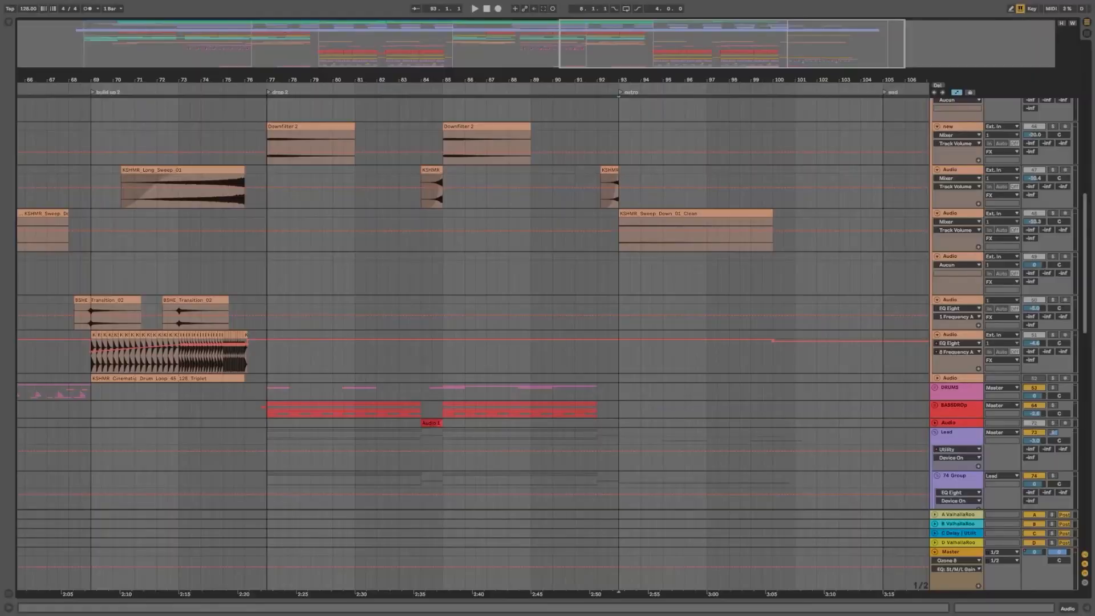
Step: Find the Harmony track's clips in the outro, select the first one at bar 93 and play it
{"action": "scroll", "coordinate": [1093, 138], "scroll_direction": "down", "scroll_amount": 10}
{"action": "scroll", "coordinate": [1092, 138], "scroll_direction": "up", "scroll_amount": 15}
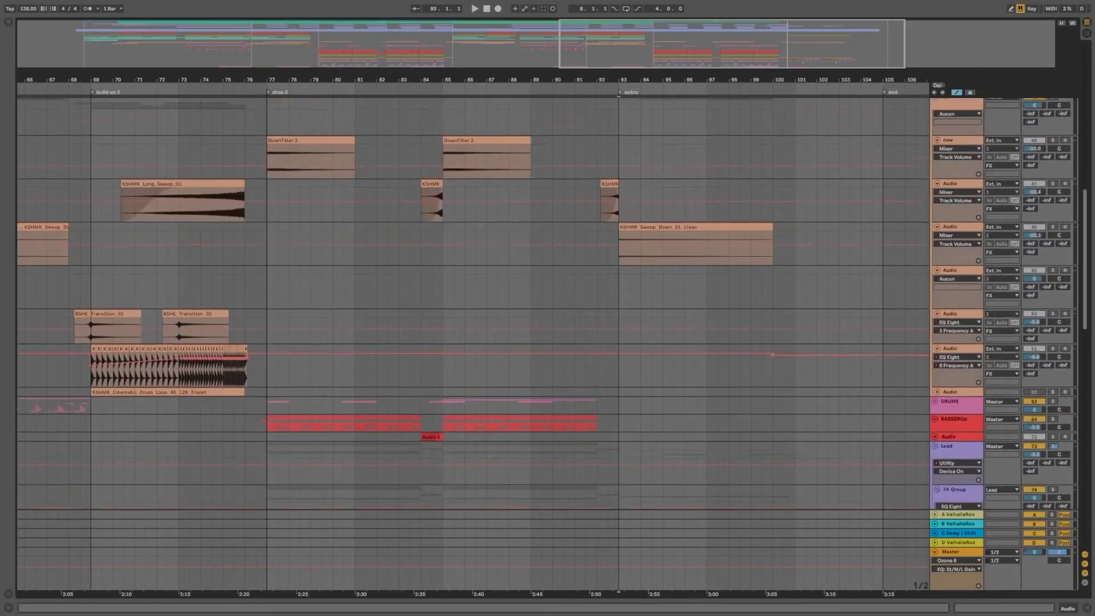
{"action": "scroll", "coordinate": [1093, 138], "scroll_direction": "up", "scroll_amount": 4}
{"action": "key", "text": "minus"}
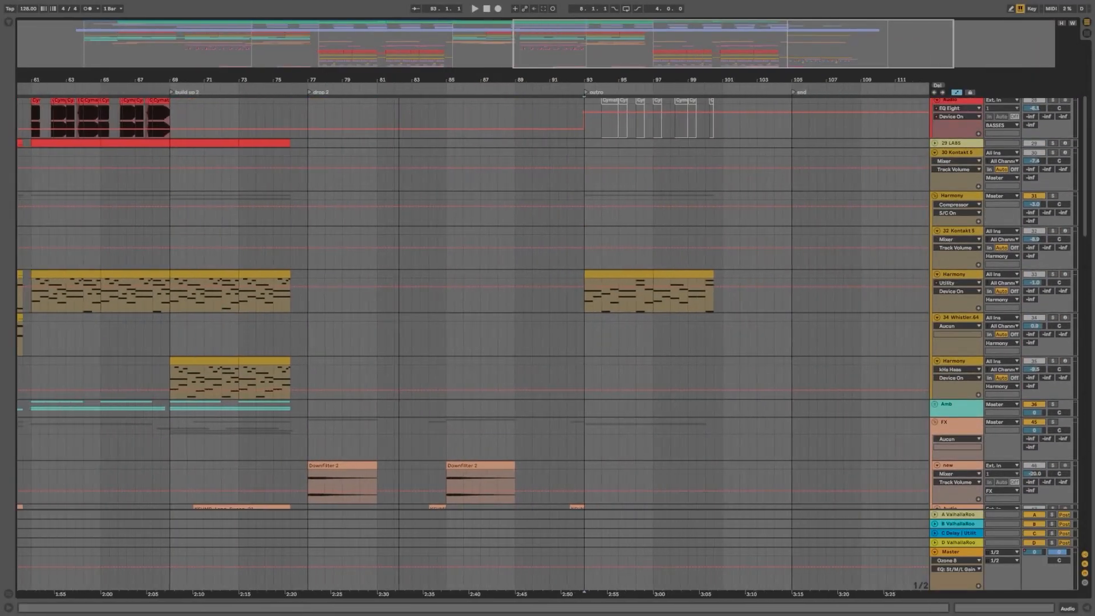
{"action": "left_click", "coordinate": [938, 278]}
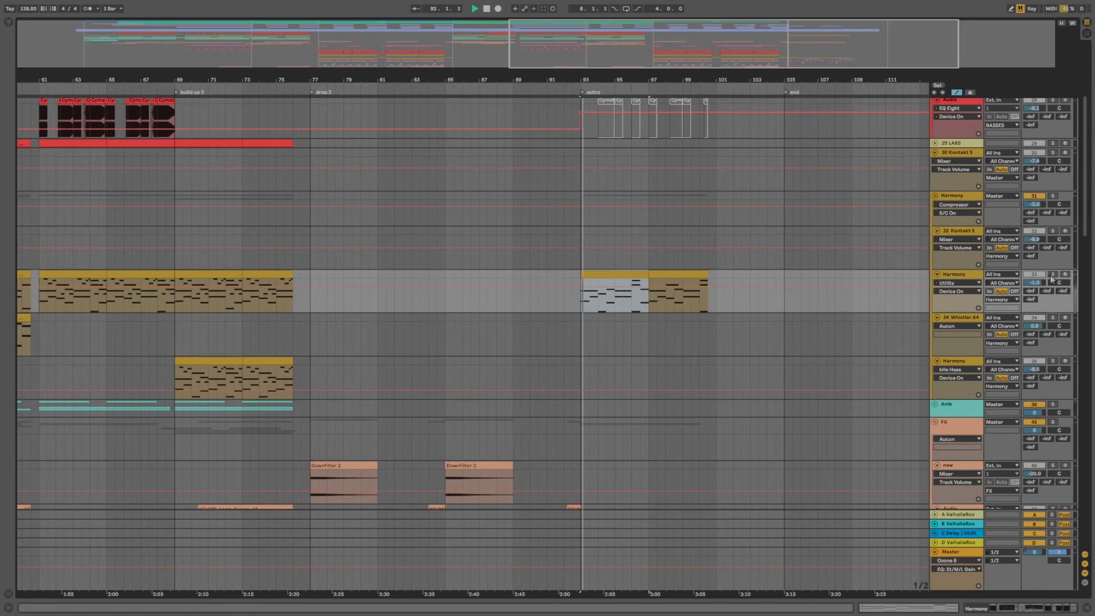
Step: Solo the Harmony track and play its outro clips from bar 93
{"action": "scroll", "coordinate": [604, 277], "scroll_direction": "up", "scroll_amount": 3}
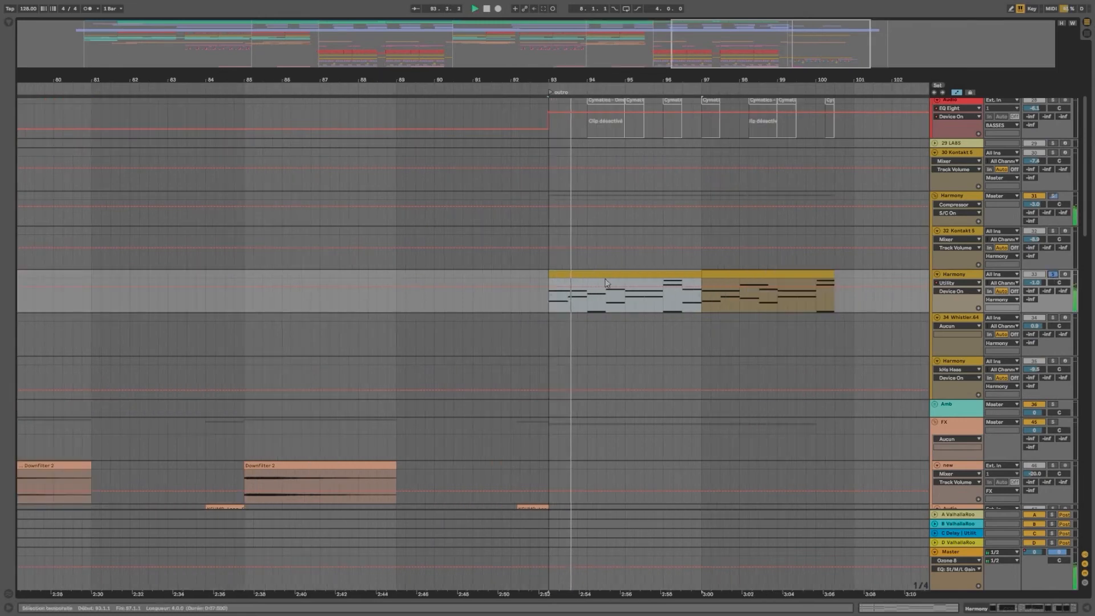
{"action": "scroll", "coordinate": [661, 182], "scroll_direction": "down", "scroll_amount": 3}
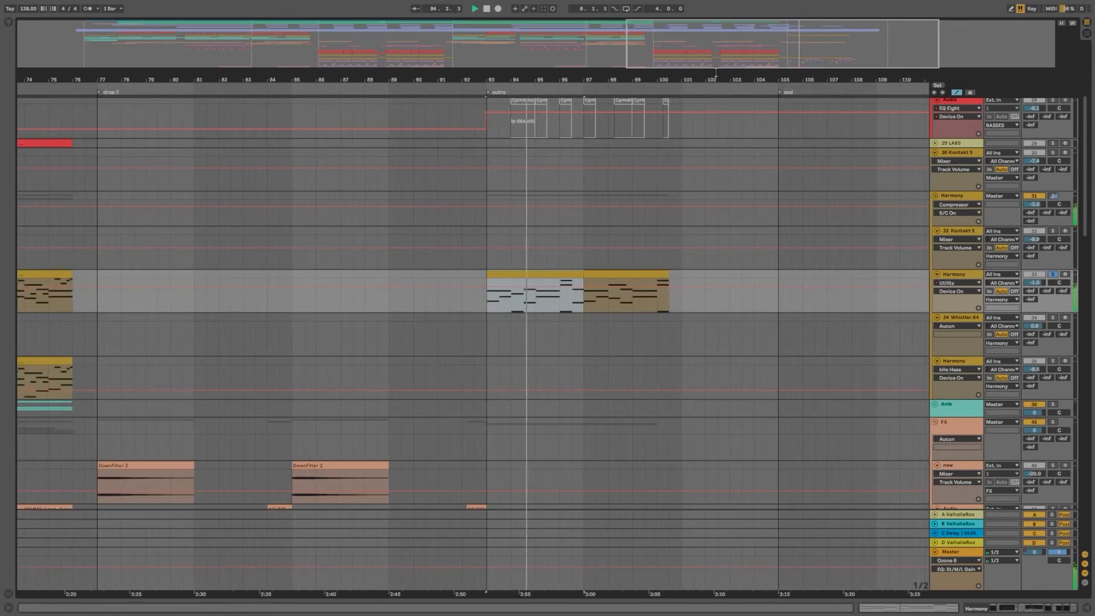
{"action": "scroll", "coordinate": [716, 73], "scroll_direction": "left", "scroll_amount": 5}
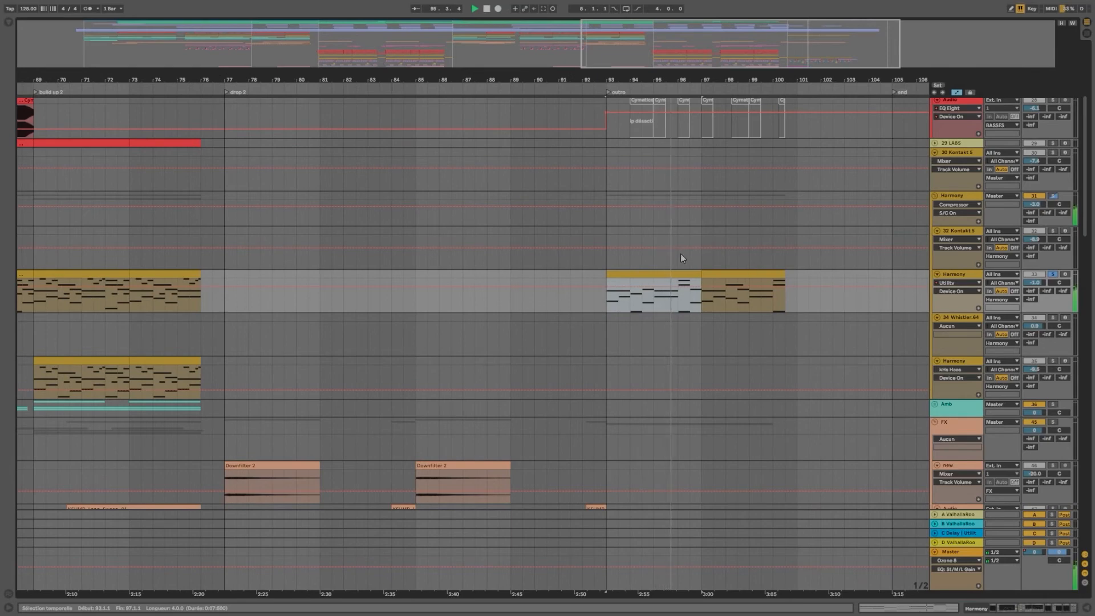
{"action": "scroll", "coordinate": [680, 253], "scroll_direction": "up", "scroll_amount": 3}
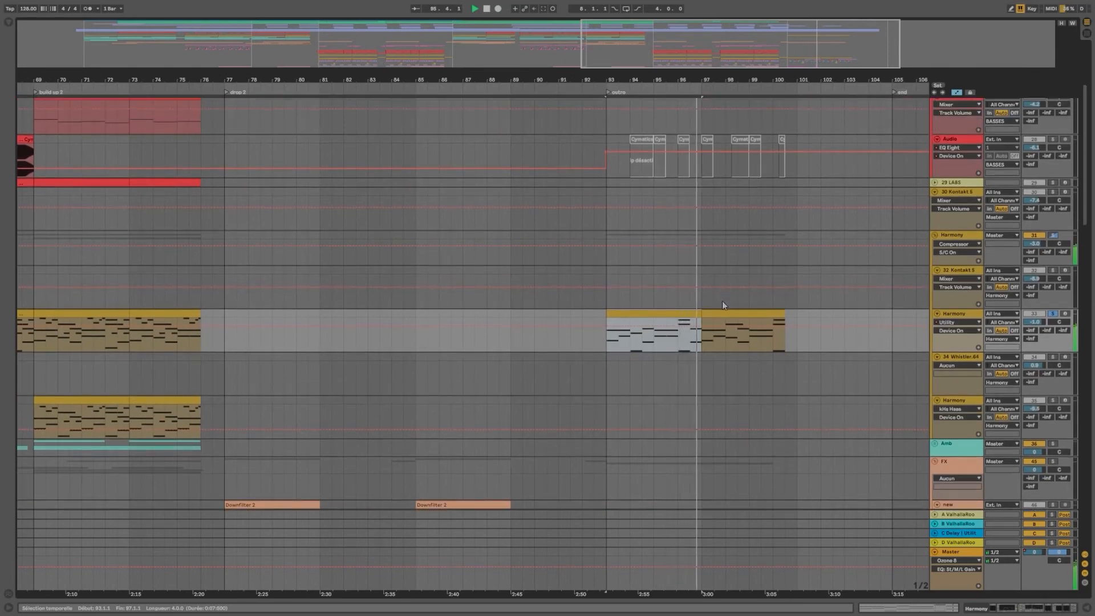
{"action": "scroll", "coordinate": [700, 289], "scroll_direction": "up", "scroll_amount": 5}
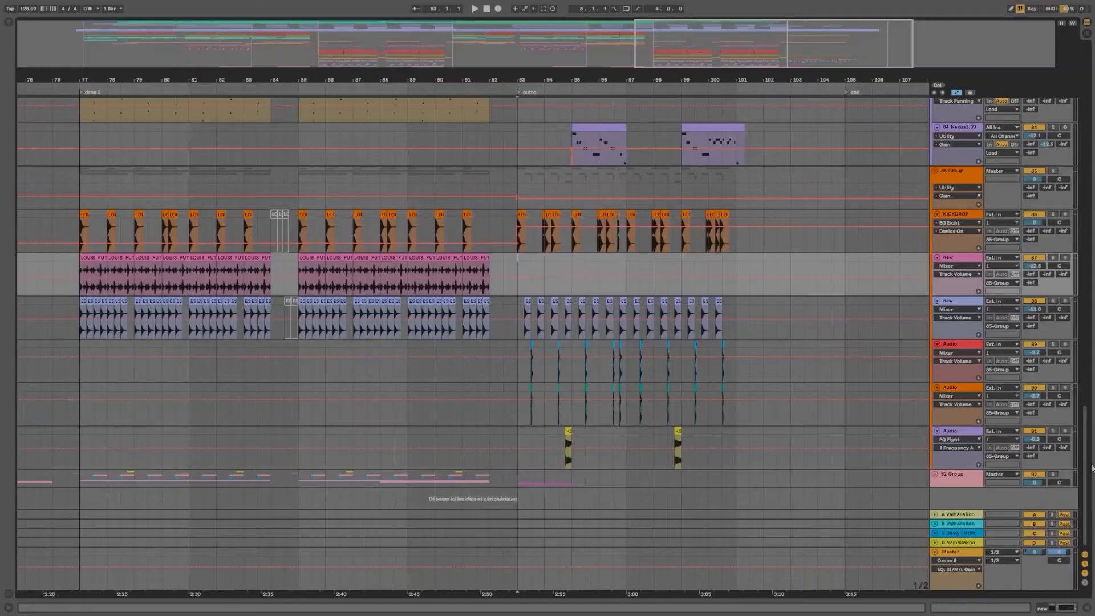
Step: Turn off the Harmony solo and play the outro from bar 93 with all layers
{"action": "left_click_drag", "start_coordinate": [1091, 467], "coordinate": [1062, 147]}
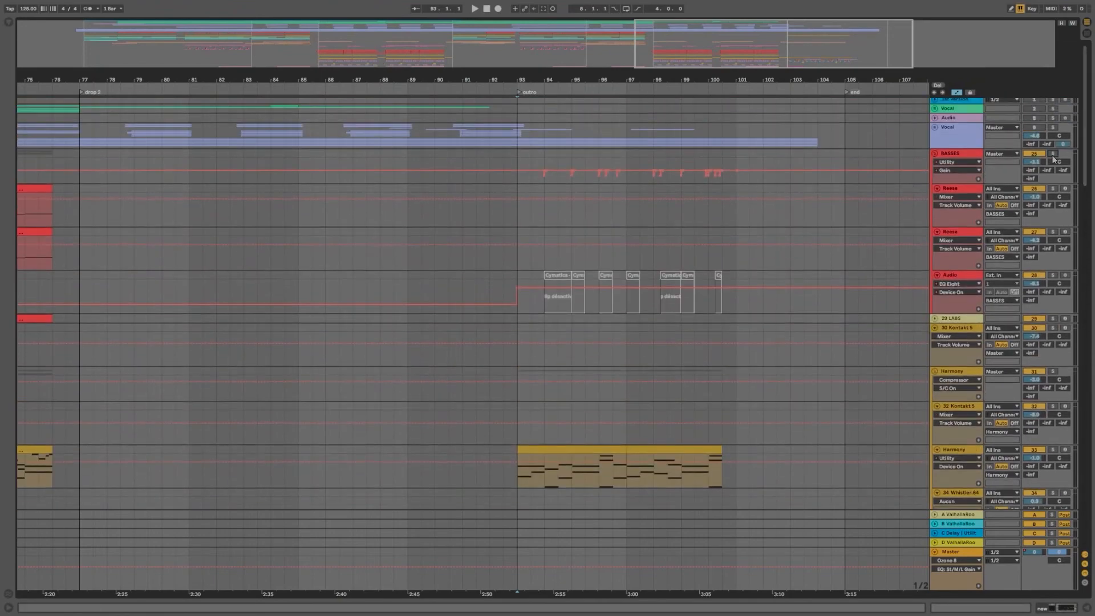
{"action": "left_click_drag", "start_coordinate": [723, 61], "coordinate": [631, 63]}
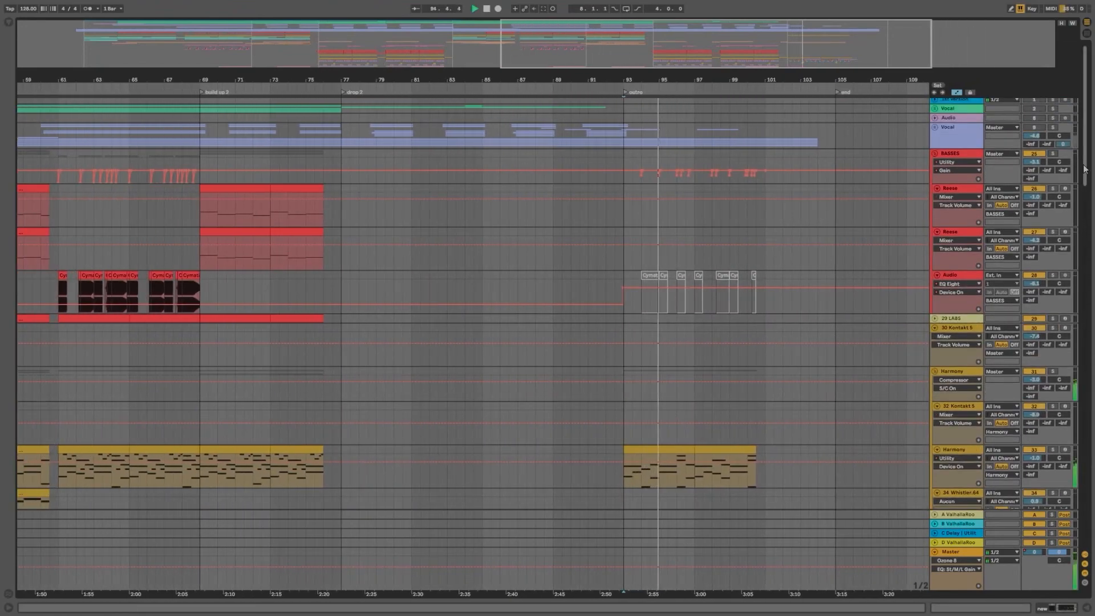
{"action": "left_click_drag", "start_coordinate": [1085, 169], "coordinate": [1088, 123]}
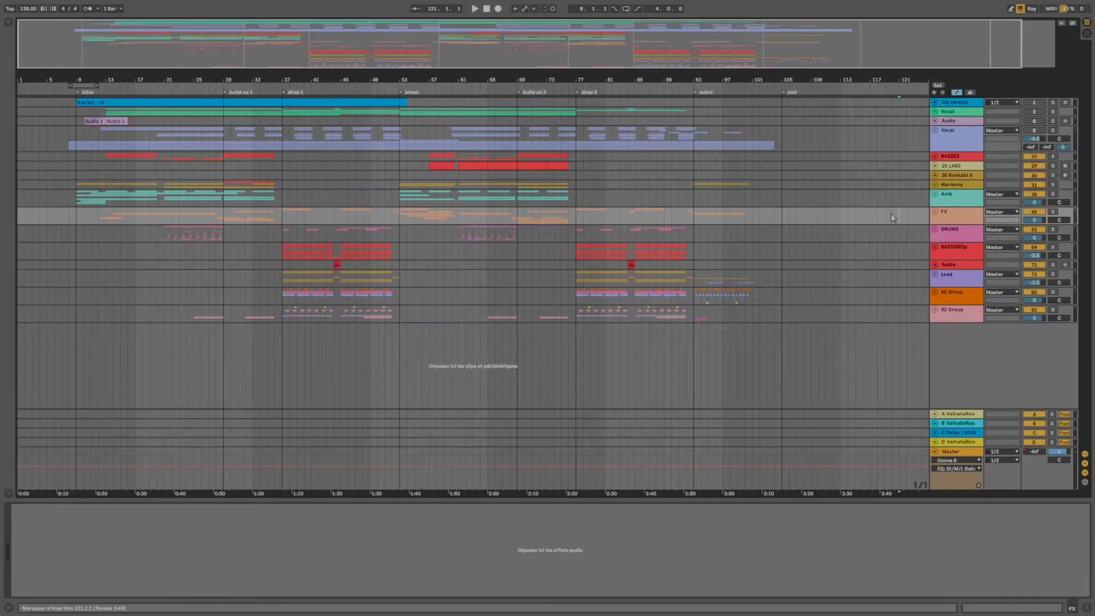
Step: Unfold the Vocal group, find the "lead 1 w effect" track and solo it with the start position at bar 17
{"action": "left_click_drag", "start_coordinate": [374, 52], "coordinate": [339, 51]}
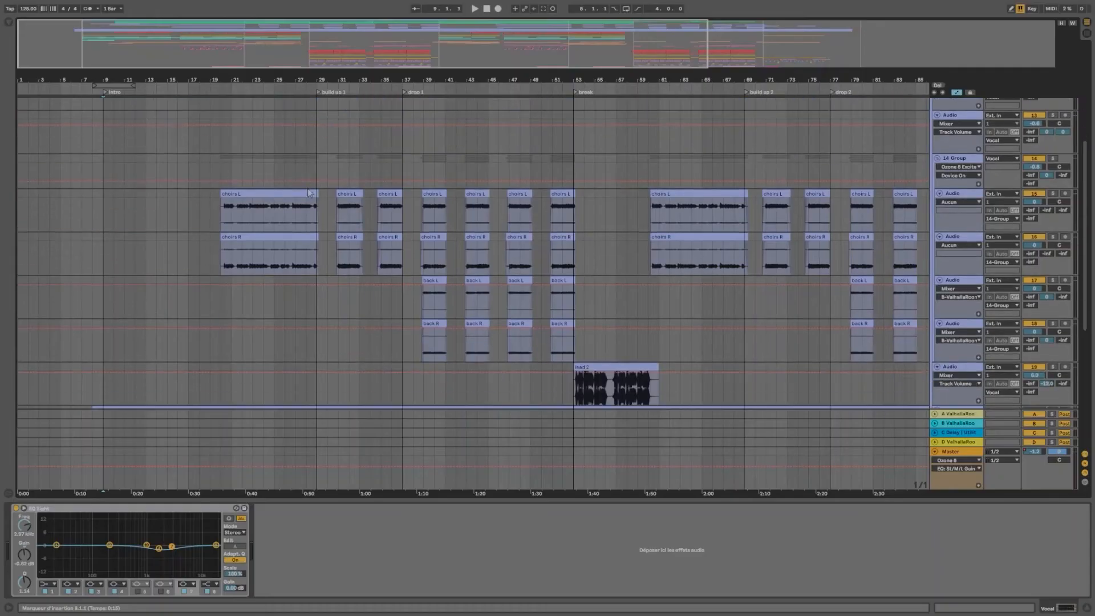
{"action": "scroll", "coordinate": [319, 192], "scroll_direction": "up", "scroll_amount": 6}
{"action": "left_click", "coordinate": [207, 181]}
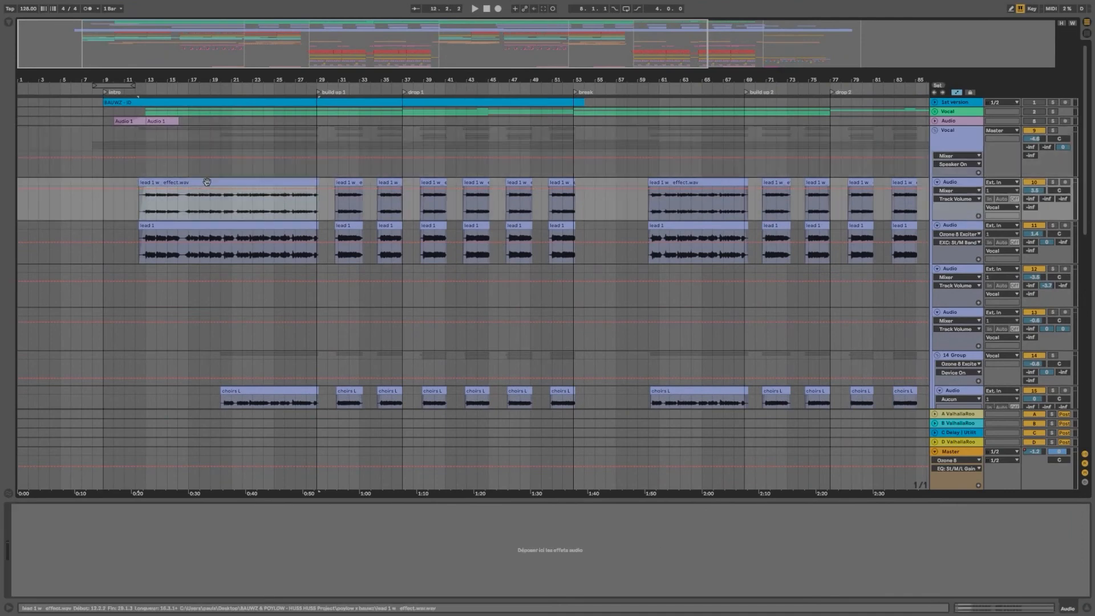
{"action": "scroll", "coordinate": [160, 210], "scroll_direction": "up", "scroll_amount": 4}
{"action": "left_click", "coordinate": [232, 213]}
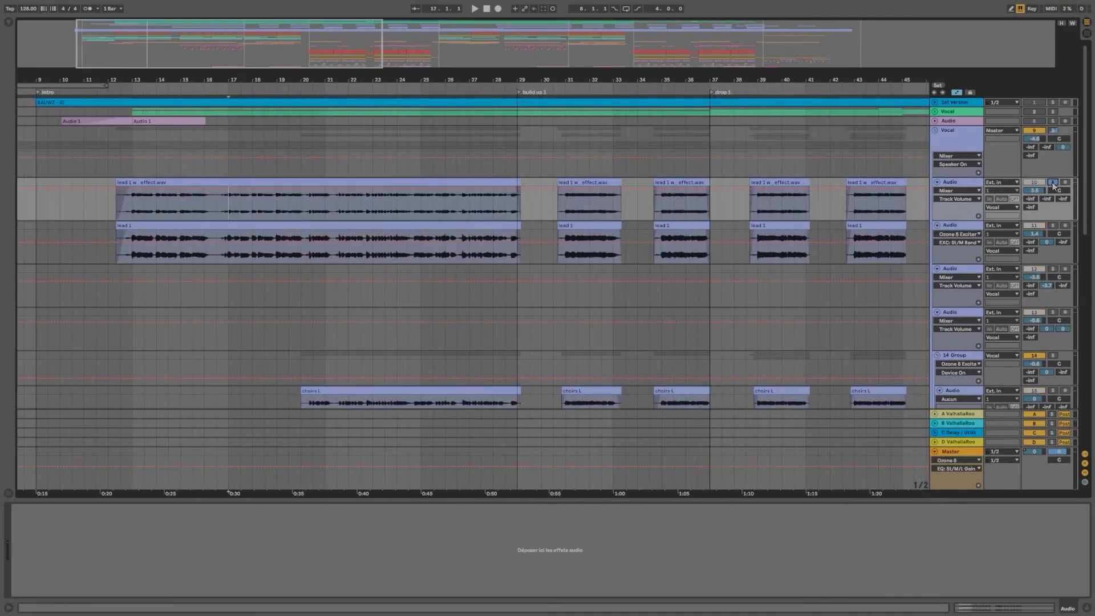
Step: Solo the "lead 1" vocal track instead, play it from bar 17 and select its long intro clip
{"action": "scroll", "coordinate": [335, 226], "scroll_direction": "down", "scroll_amount": 3}
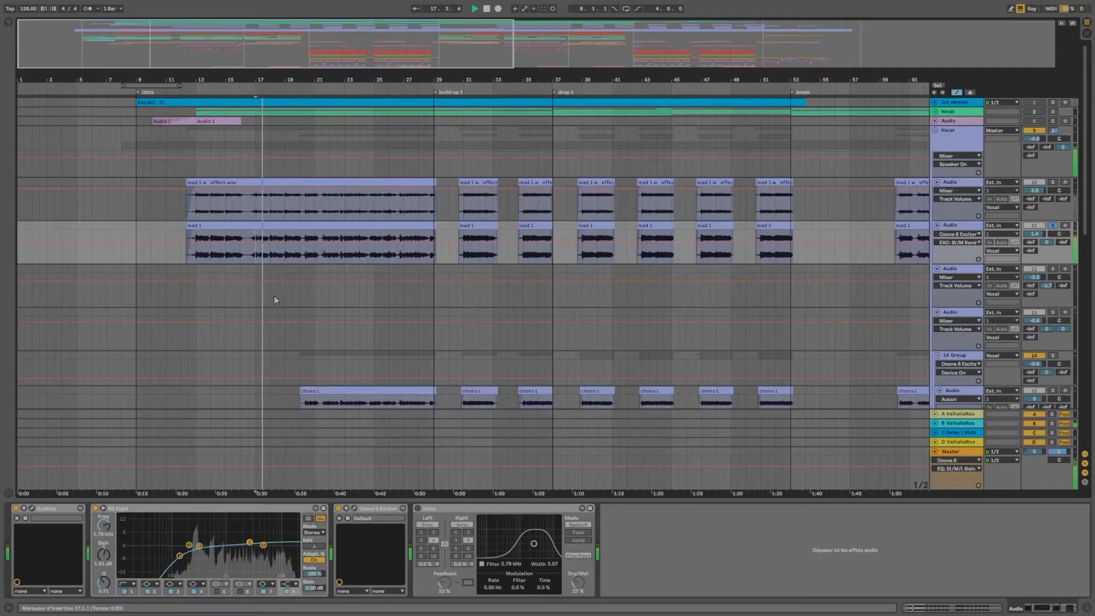
{"action": "scroll", "coordinate": [205, 242], "scroll_direction": "up", "scroll_amount": 4}
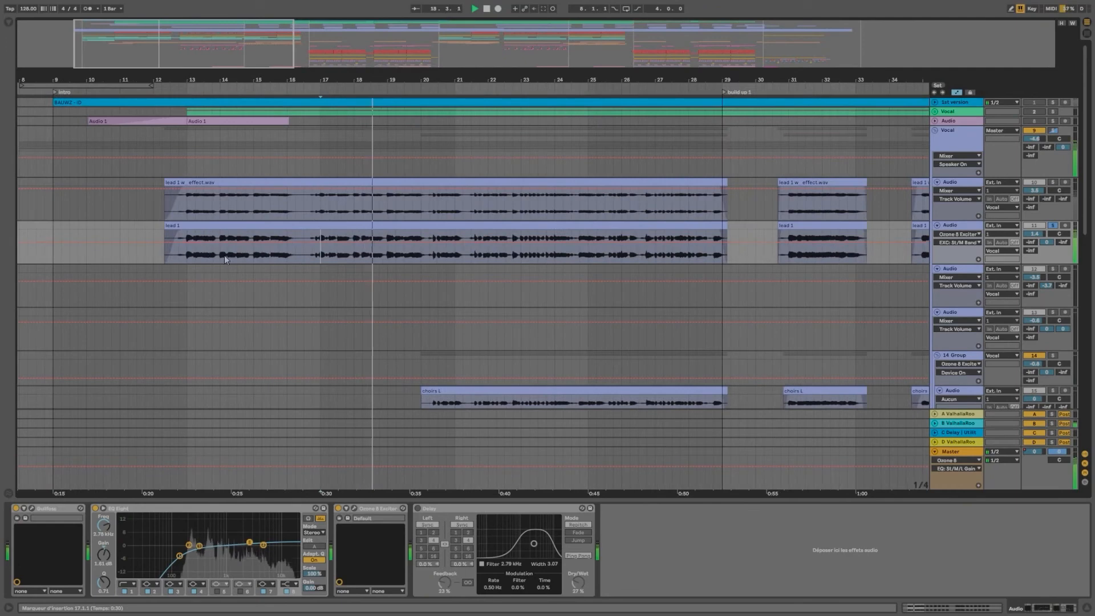
{"action": "left_click", "coordinate": [483, 226]}
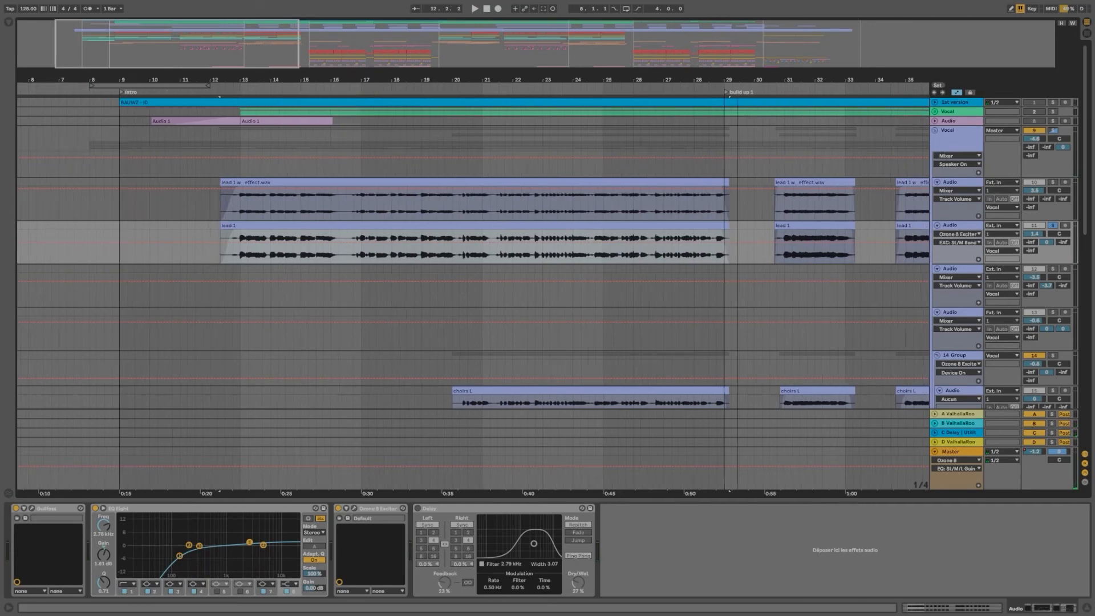
Step: Solo the 14 Group of choir and backing vocals and play it from the first choirs L clip at bar 20
{"action": "scroll", "coordinate": [491, 211], "scroll_direction": "down", "scroll_amount": 5}
{"action": "left_click_drag", "start_coordinate": [553, 81], "coordinate": [553, 57]}
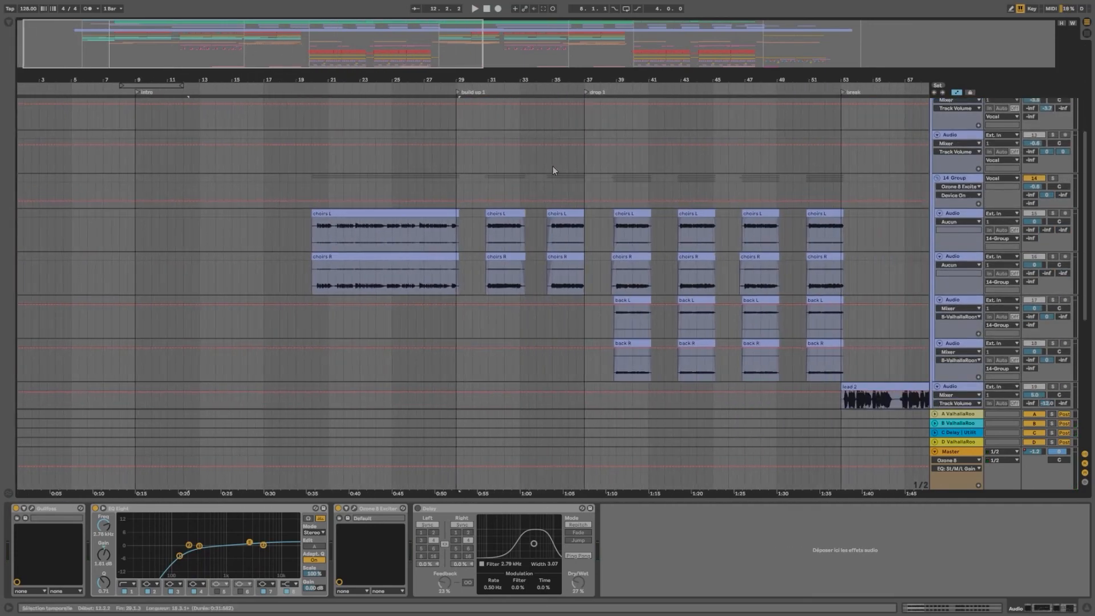
{"action": "left_click", "coordinate": [372, 212]}
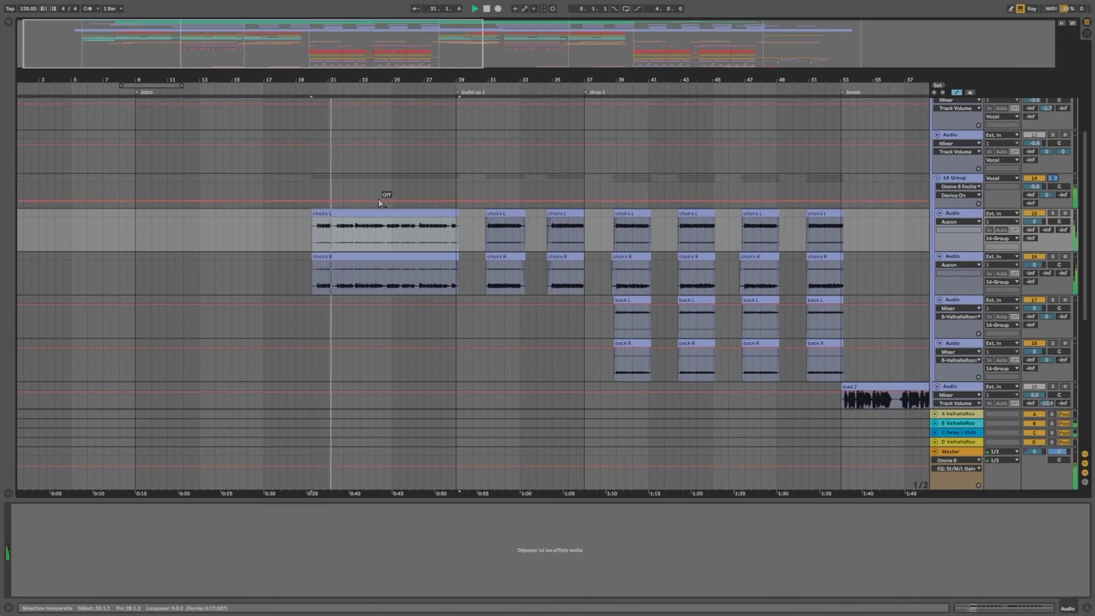
{"action": "left_click_drag", "start_coordinate": [358, 38], "coordinate": [359, 51]}
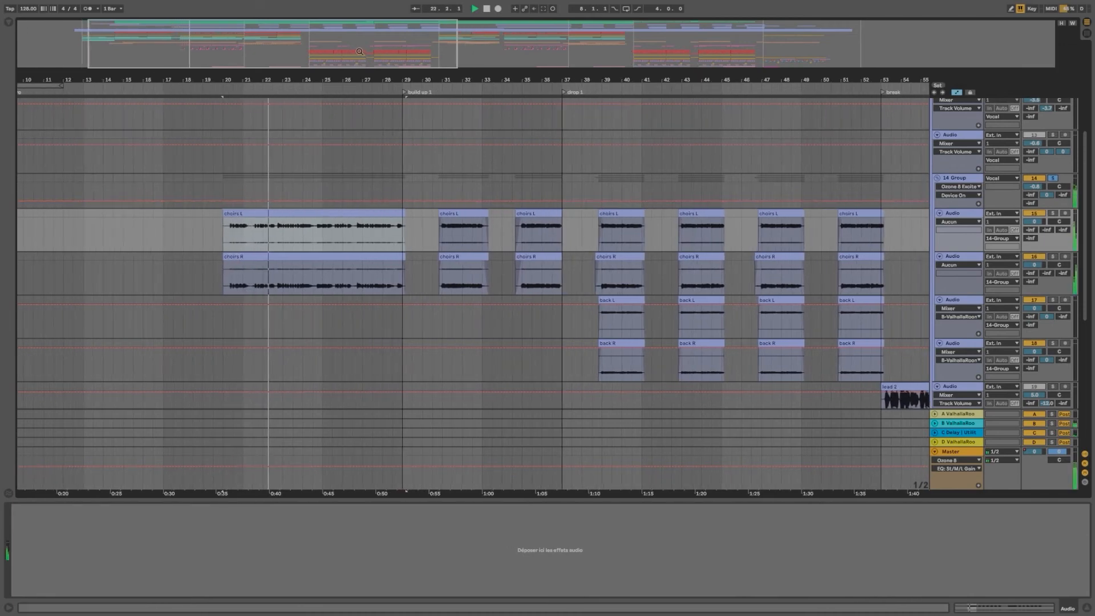
{"action": "scroll", "coordinate": [1075, 226], "scroll_direction": "down", "scroll_amount": 3}
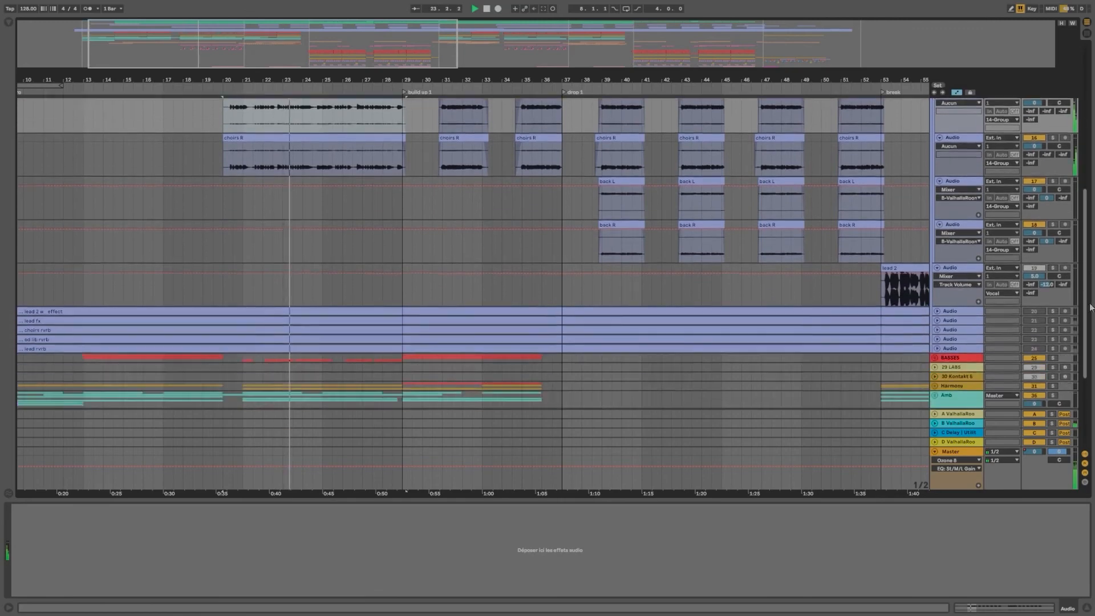
{"action": "scroll", "coordinate": [1083, 205], "scroll_direction": "up", "scroll_amount": 6}
{"action": "scroll", "coordinate": [1088, 183], "scroll_direction": "up", "scroll_amount": 4}
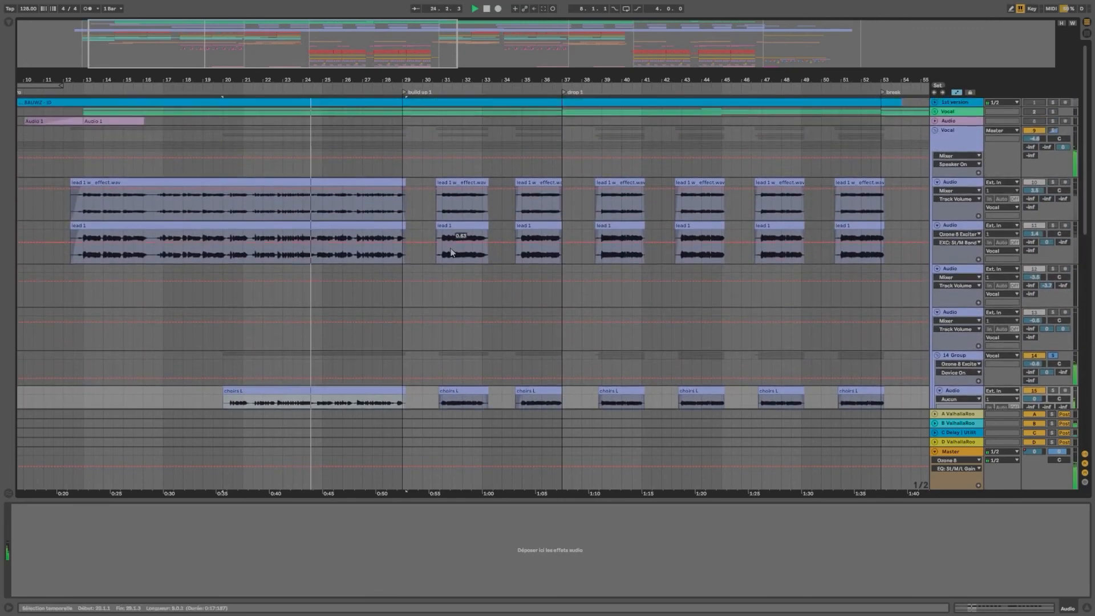
Step: Solo the whole Vocal group, play it from the first lead clip in drop 1 and review its layers
{"action": "scroll", "coordinate": [454, 173], "scroll_direction": "down", "scroll_amount": 2}
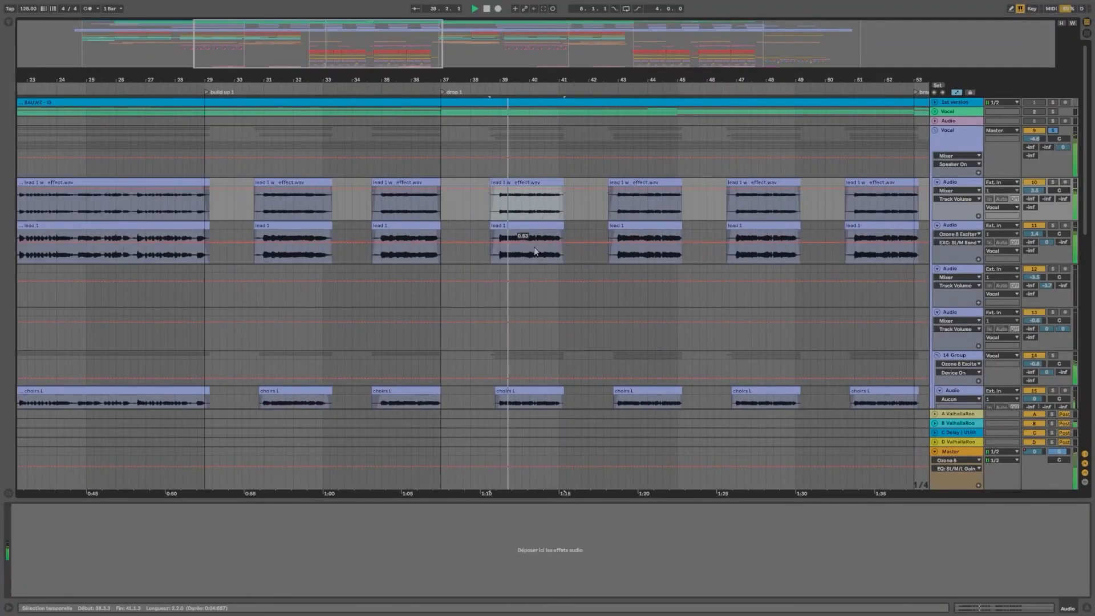
{"action": "scroll", "coordinate": [542, 252], "scroll_direction": "down", "scroll_amount": 3}
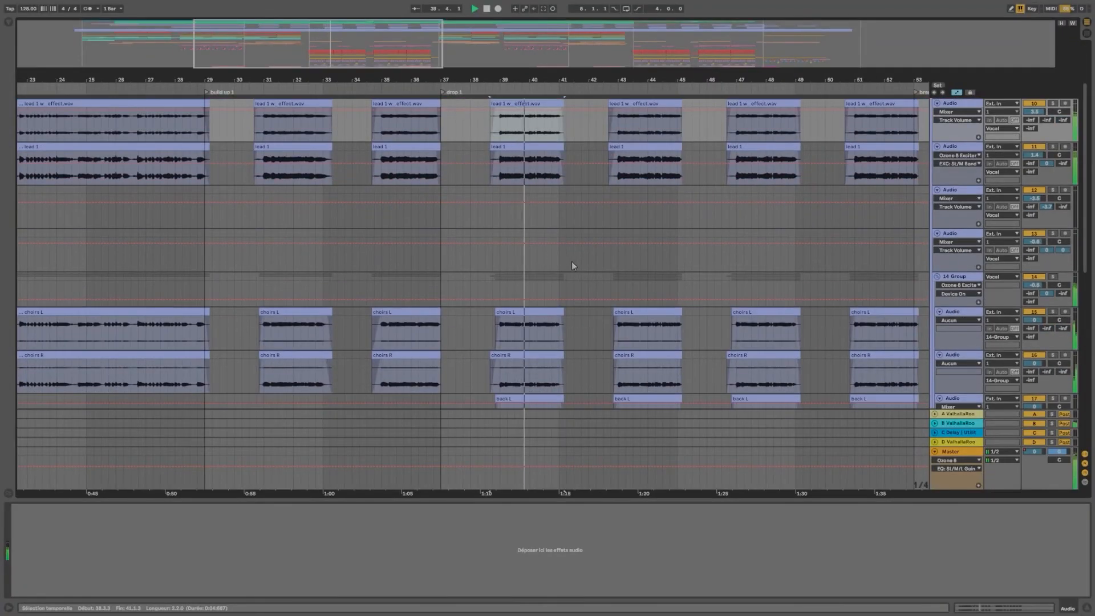
{"action": "scroll", "coordinate": [571, 263], "scroll_direction": "down", "scroll_amount": 5}
{"action": "scroll", "coordinate": [575, 262], "scroll_direction": "up", "scroll_amount": 8}
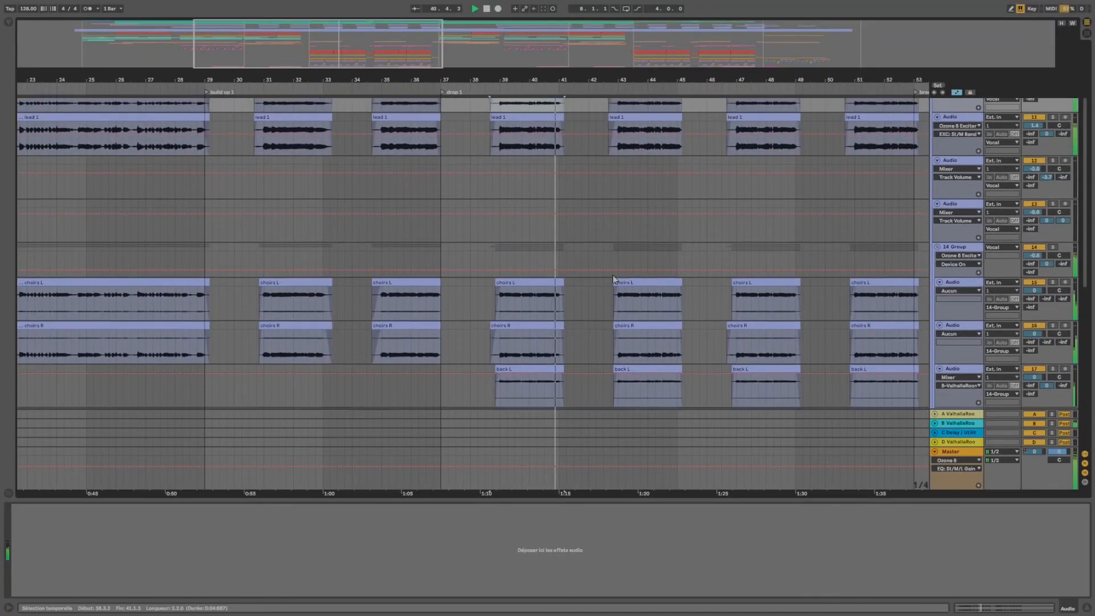
Step: Turn off the Vocal solo, fold the Vocal group and play the full mix from drop 1 at bar 37
{"action": "left_click_drag", "start_coordinate": [646, 57], "coordinate": [646, 45]}
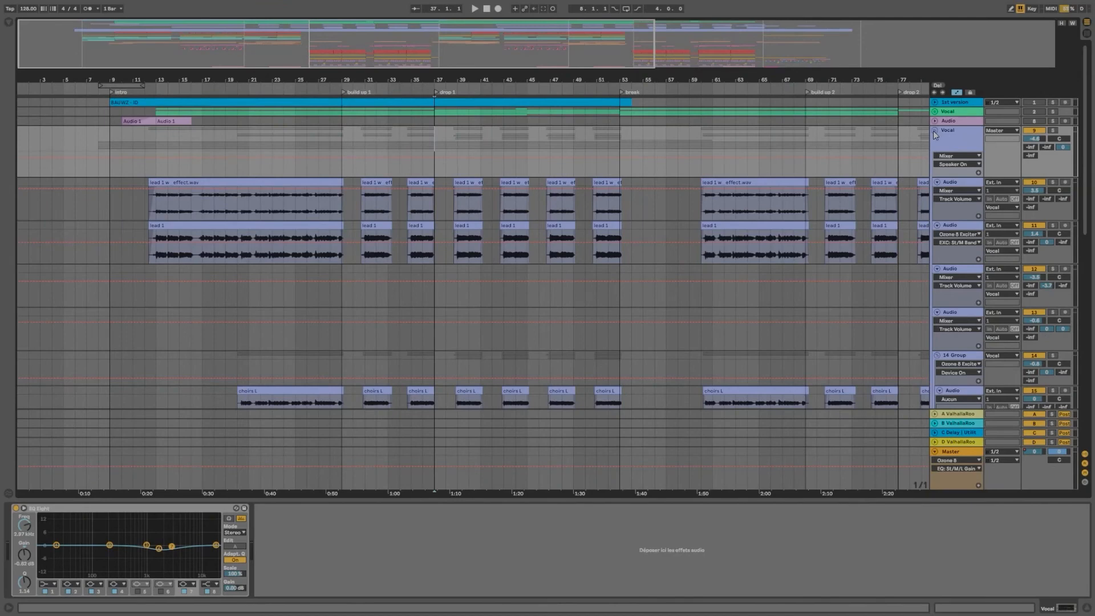
{"action": "left_click", "coordinate": [933, 132]}
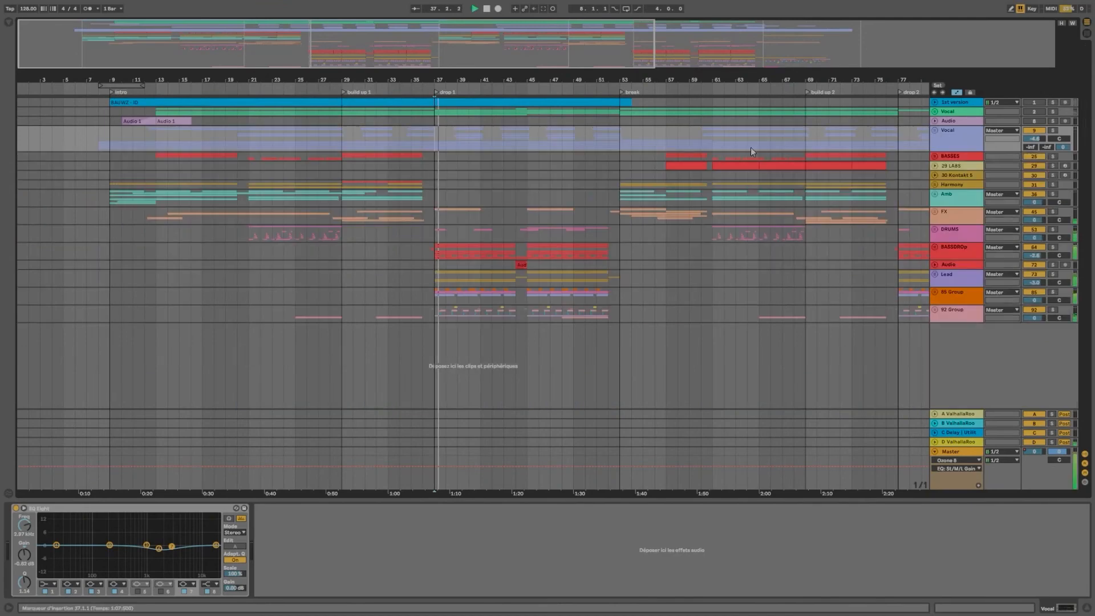